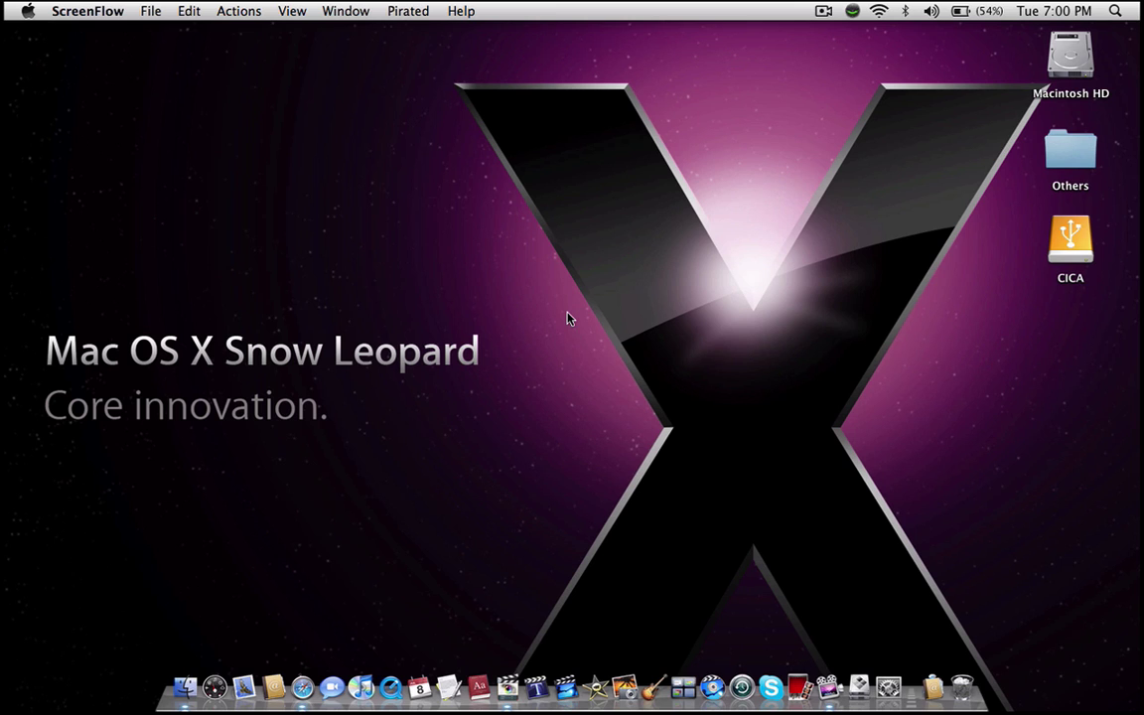
Switch to Final Cut Express, mark the shot of the boy aiming a gun, ending at 00:00:29;28, and add it to Sequence 1
{"action": "key", "text": "ctrl+Left"}
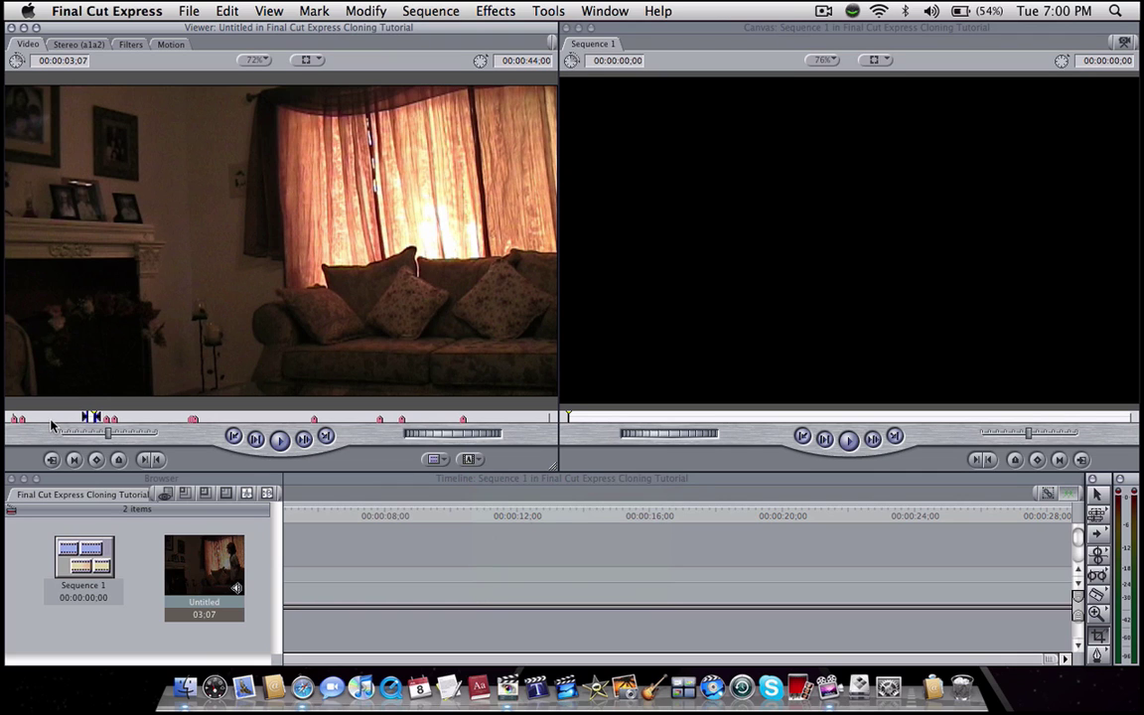
{"action": "left_click_drag", "start_coordinate": [48, 417], "coordinate": [48, 418]}
{"action": "key", "text": "i"}
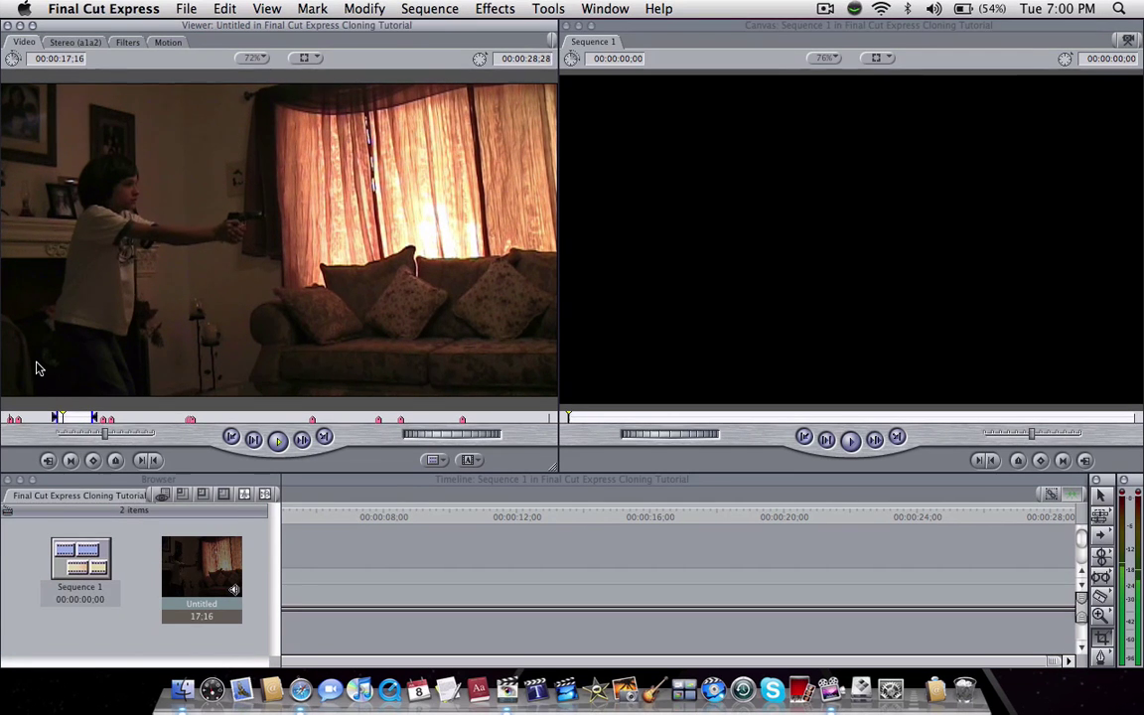
{"action": "key", "text": "o"}
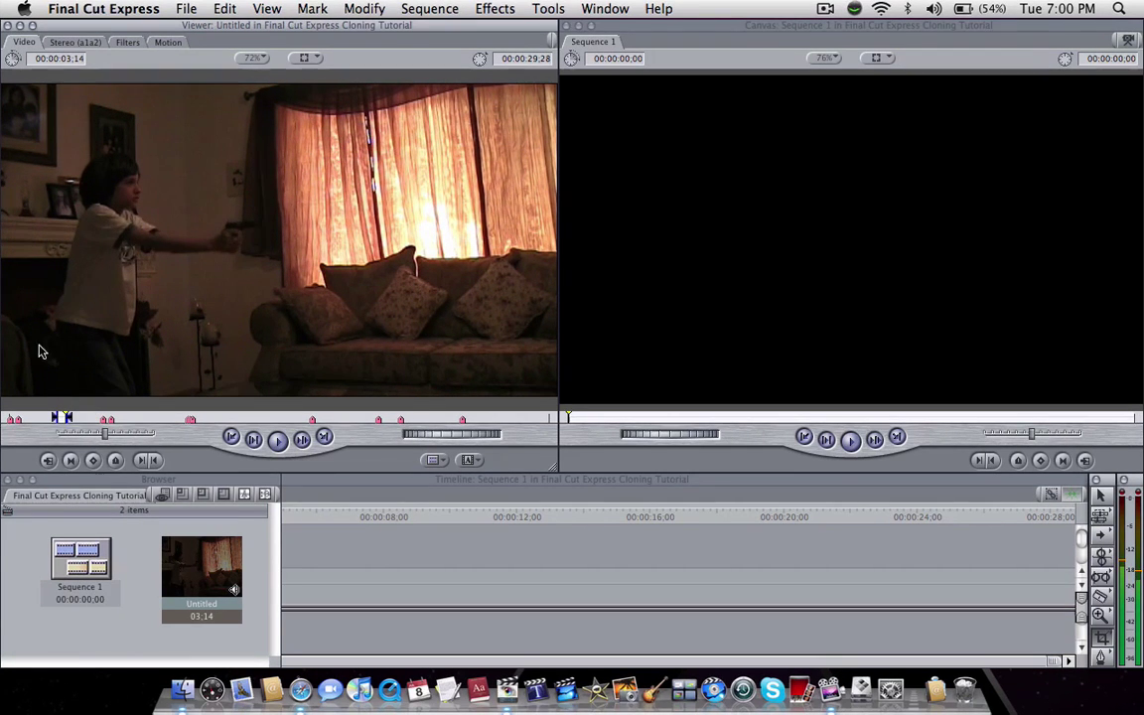
{"action": "left_click_drag", "start_coordinate": [40, 327], "coordinate": [998, 108]}
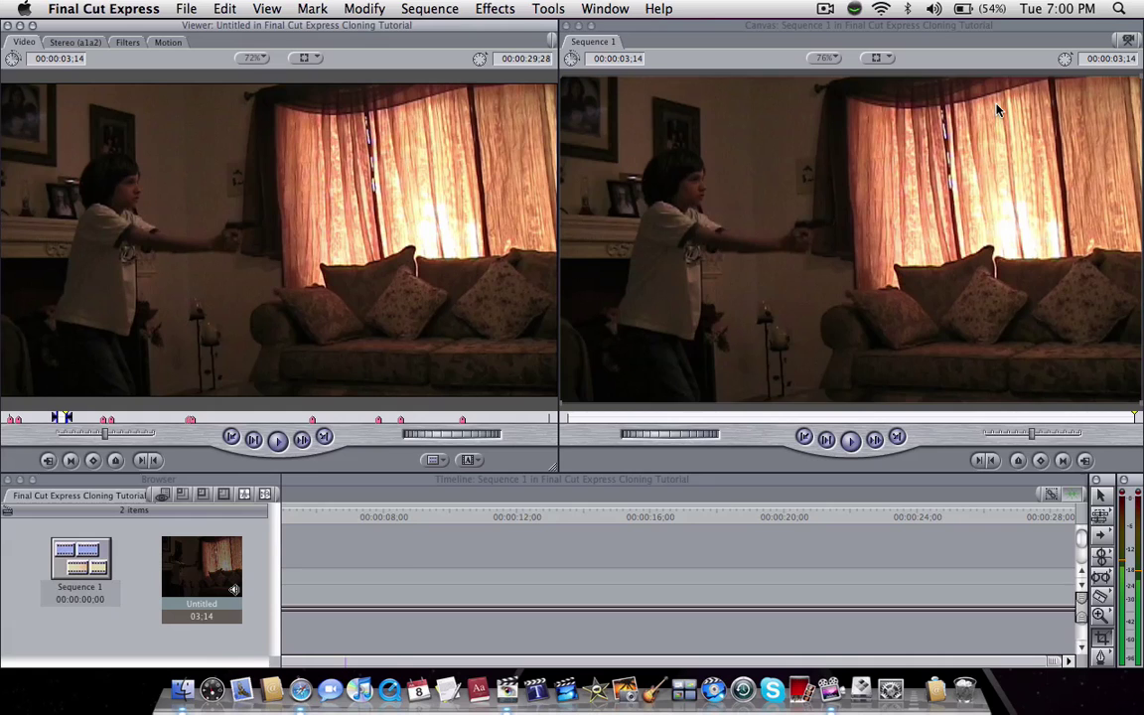
Close the Browser window and return the Sequence 1 playhead to the start
{"action": "left_click", "coordinate": [7, 480]}
{"action": "left_click", "coordinate": [169, 513]}
{"action": "left_click_drag", "start_coordinate": [151, 516], "coordinate": [99, 516]}
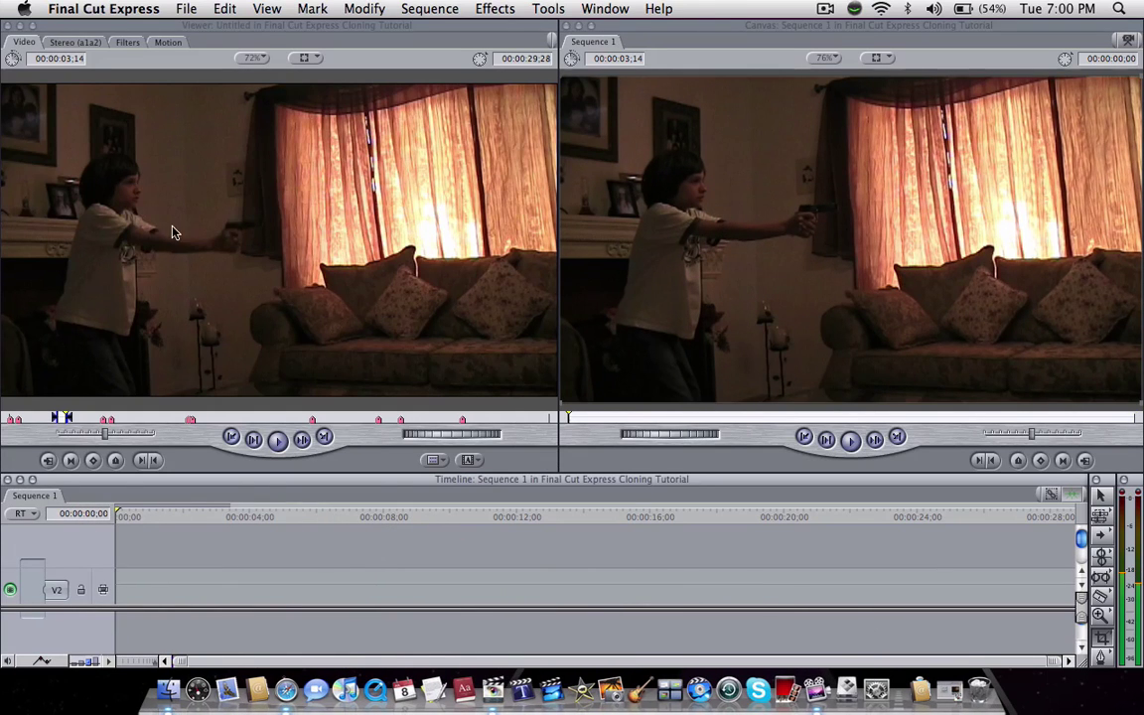
Try adding the same marked shot to the sequence again, delete the extra clip, and return the playhead to the start
{"action": "left_click_drag", "start_coordinate": [171, 225], "coordinate": [963, 127]}
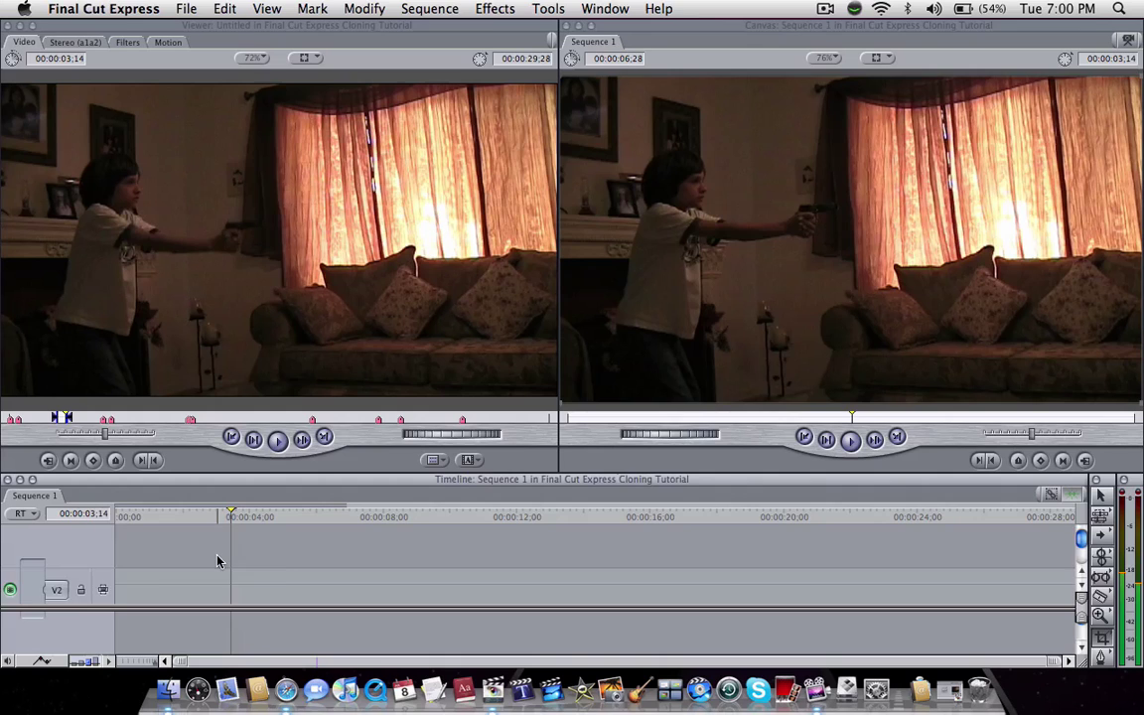
{"action": "left_click", "coordinate": [251, 590]}
{"action": "key", "text": "Delete"}
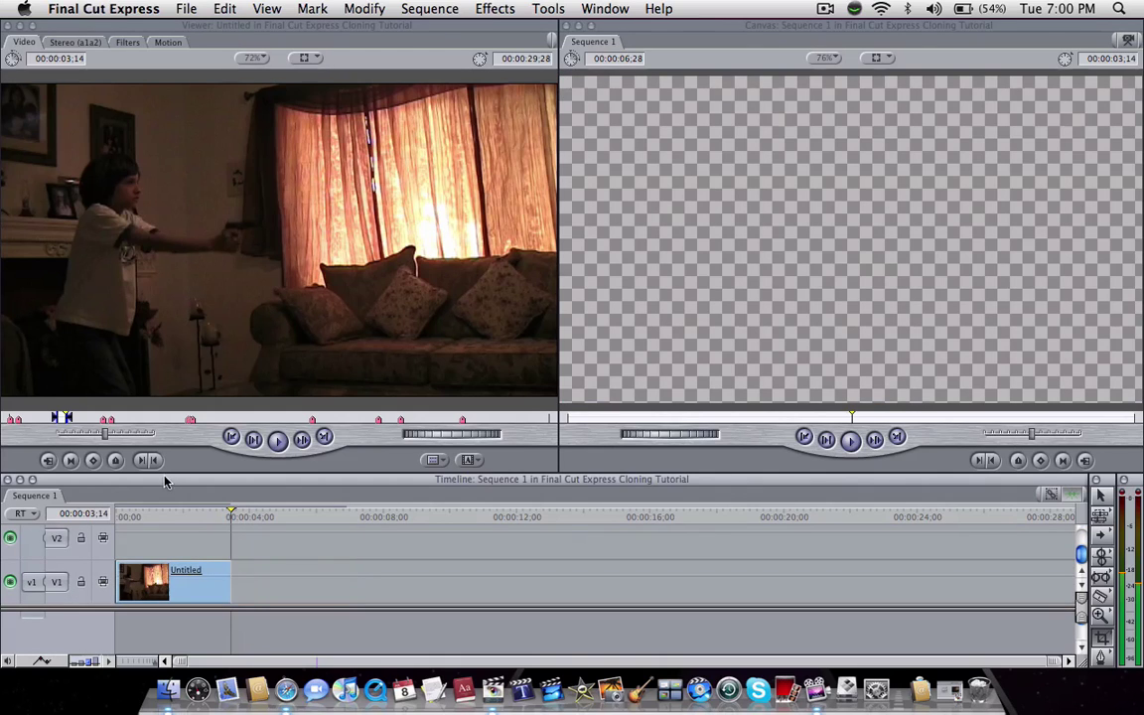
{"action": "left_click_drag", "start_coordinate": [140, 517], "coordinate": [102, 523]}
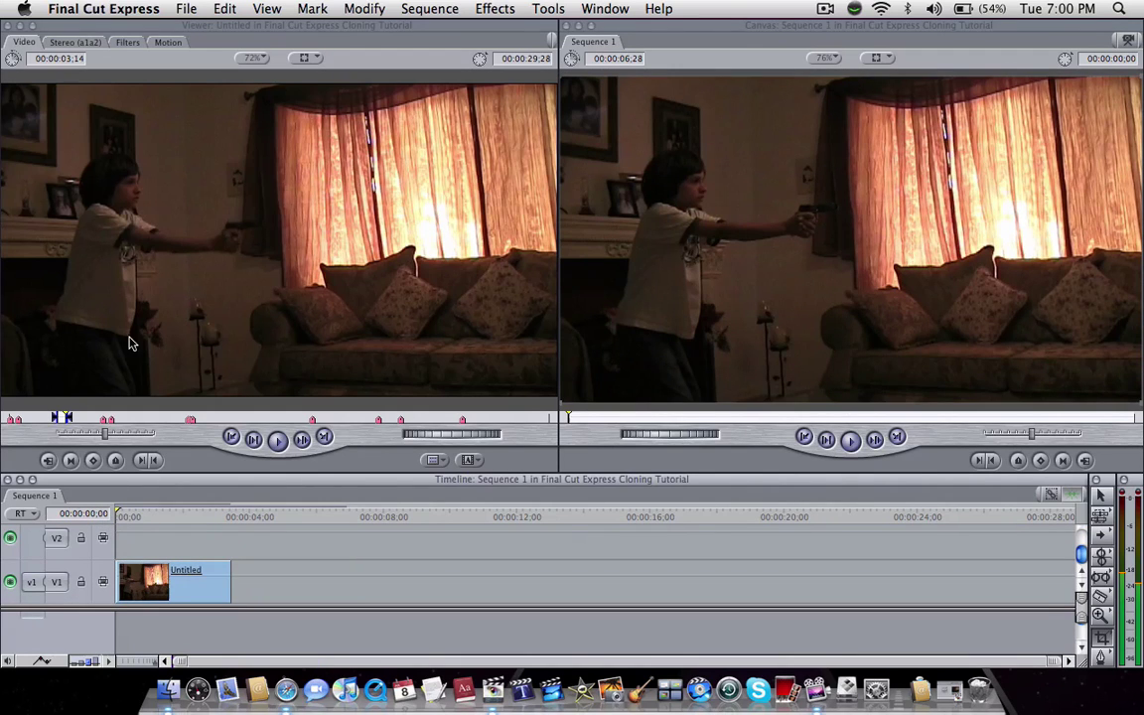
Find the moment before the boy falls in front of the couch and mark the In point at 00:00:41;08
{"action": "left_click_drag", "start_coordinate": [77, 425], "coordinate": [83, 422]}
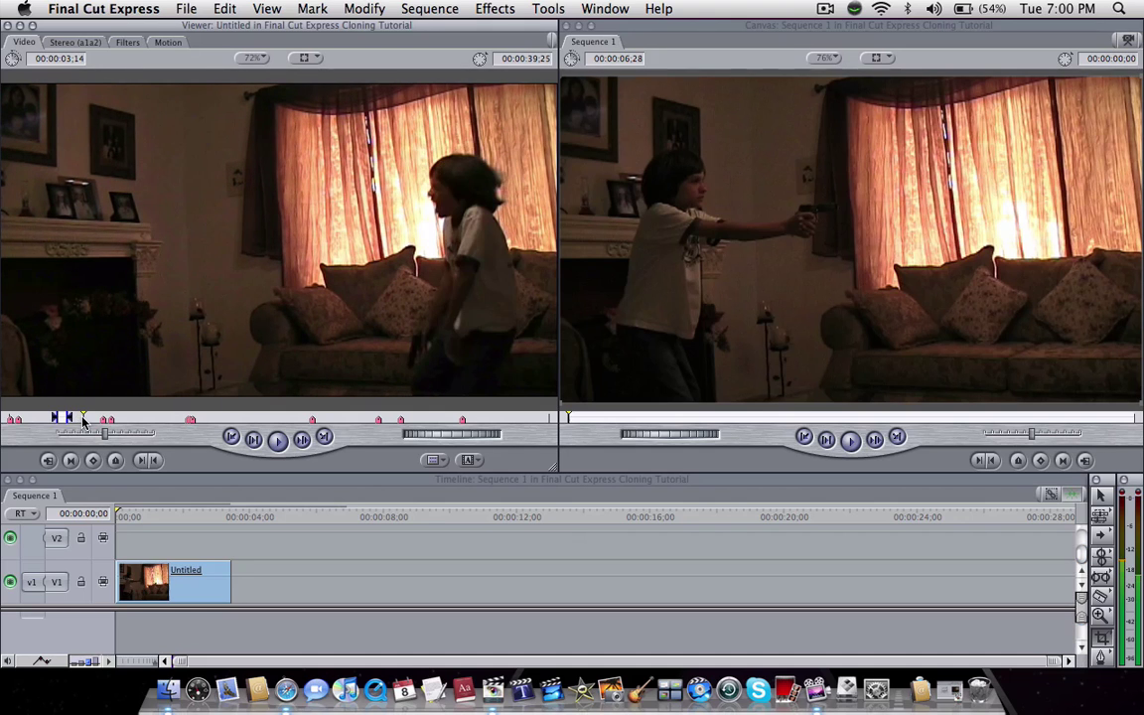
{"action": "key", "text": "Right"}
{"action": "key", "text": "Right"}
{"action": "key", "text": "space"}
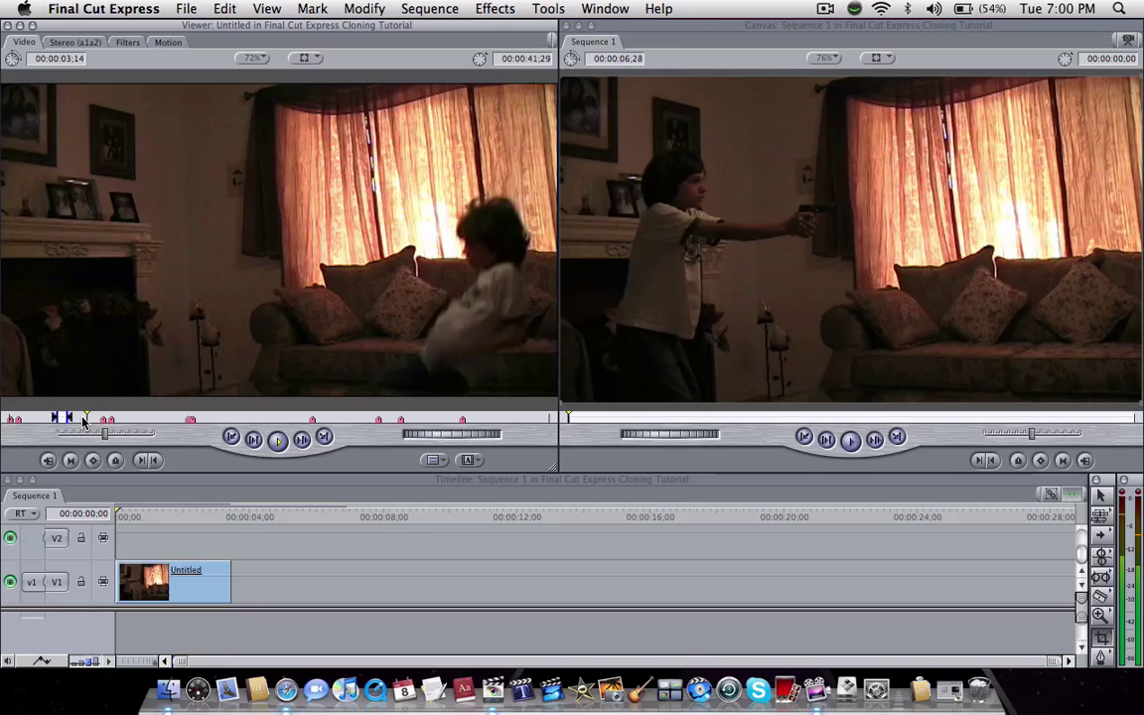
{"action": "key", "text": "Left"}
{"action": "key", "text": "Left"}
{"action": "key", "text": "Left"}
{"action": "key", "text": "Left"}
{"action": "key", "text": "Left"}
{"action": "key", "text": "Left"}
{"action": "key", "text": "Left"}
{"action": "key", "text": "Left"}
{"action": "key", "text": "Left"}
{"action": "key", "text": "Left"}
{"action": "key", "text": "Left"}
{"action": "key", "text": "Left"}
{"action": "key", "text": "Left"}
{"action": "key", "text": "Left"}
{"action": "key", "text": "Left"}
{"action": "key", "text": "Left"}
{"action": "key", "text": "Left"}
{"action": "key", "text": "Left"}
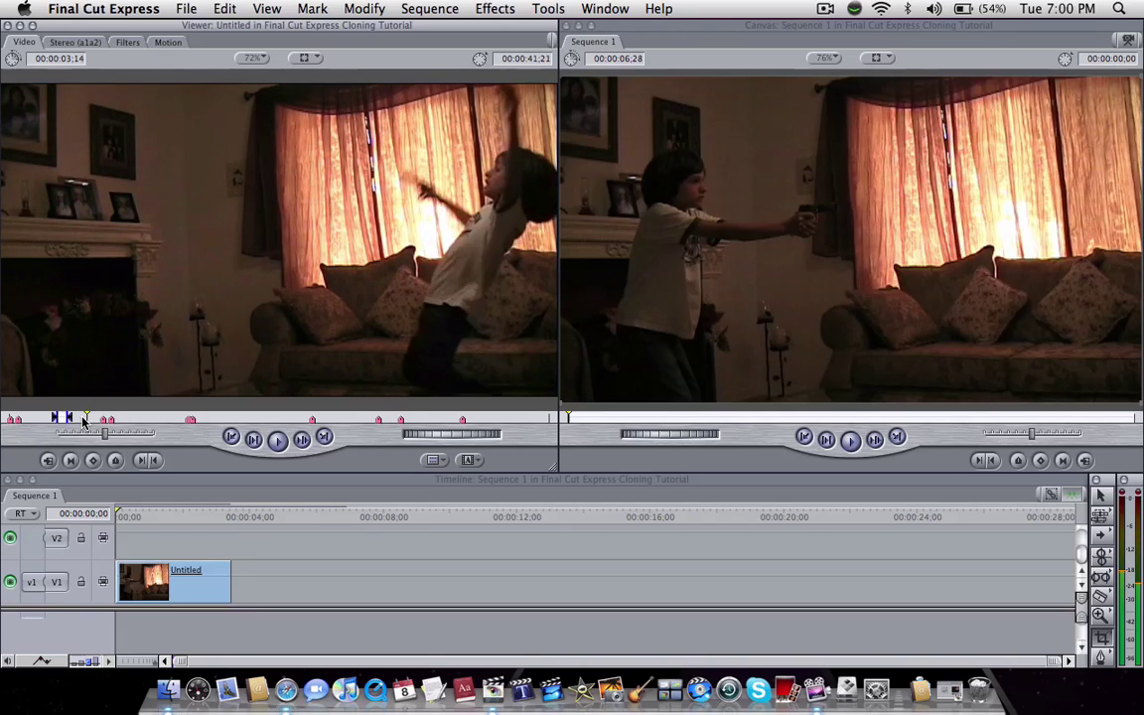
{"action": "key", "text": "Left"}
{"action": "key", "text": "Left"}
{"action": "key", "text": "Left"}
{"action": "key", "text": "Left"}
{"action": "key", "text": "Left"}
{"action": "key", "text": "Left"}
{"action": "key", "text": "Left"}
{"action": "key", "text": "i"}
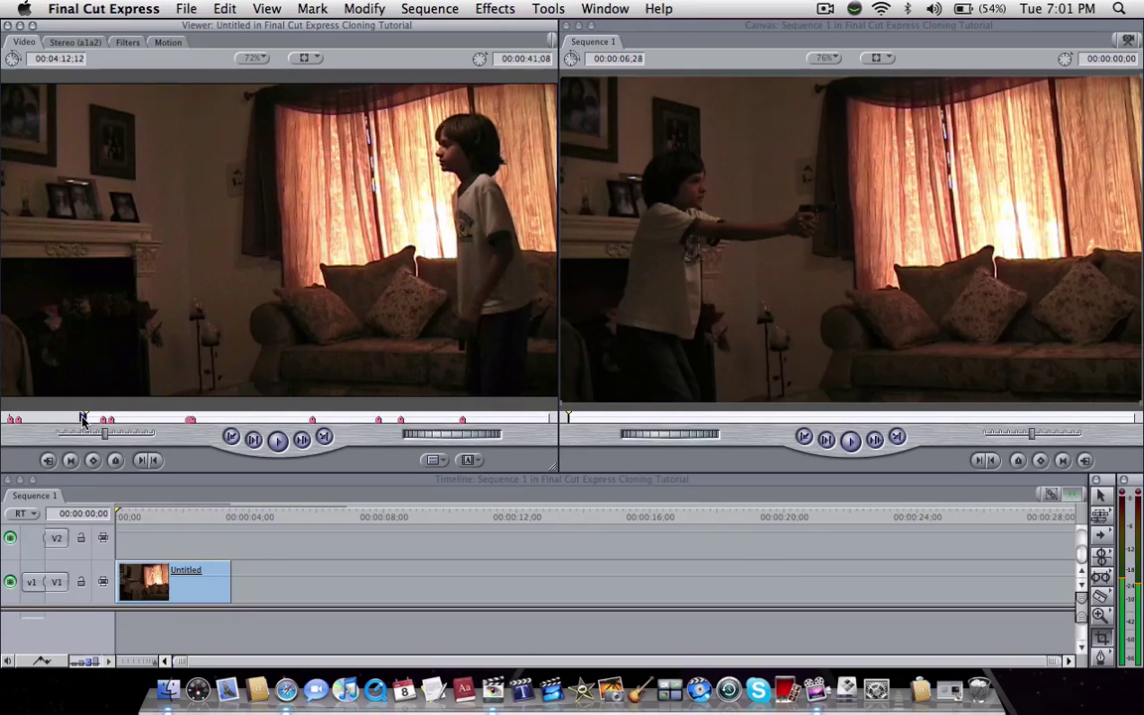
Mark the falling shot's Out point at 00:00:43;15 and superimpose it on track V2 above the first clip
{"action": "key", "text": "l"}
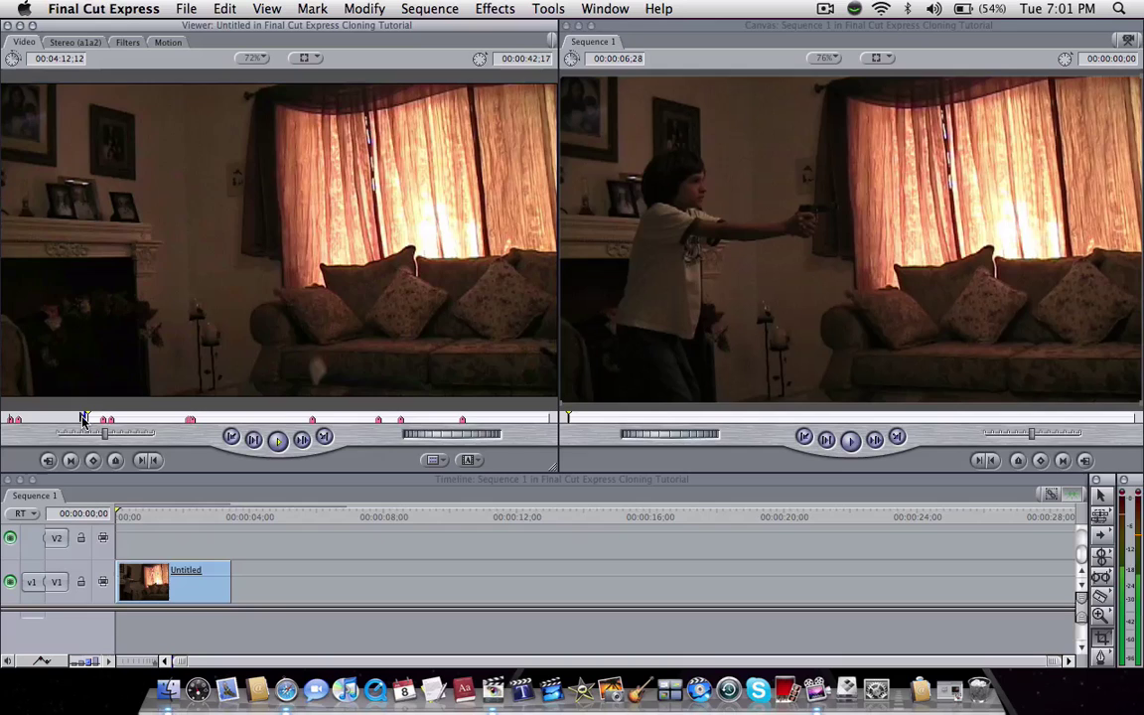
{"action": "key", "text": "i"}
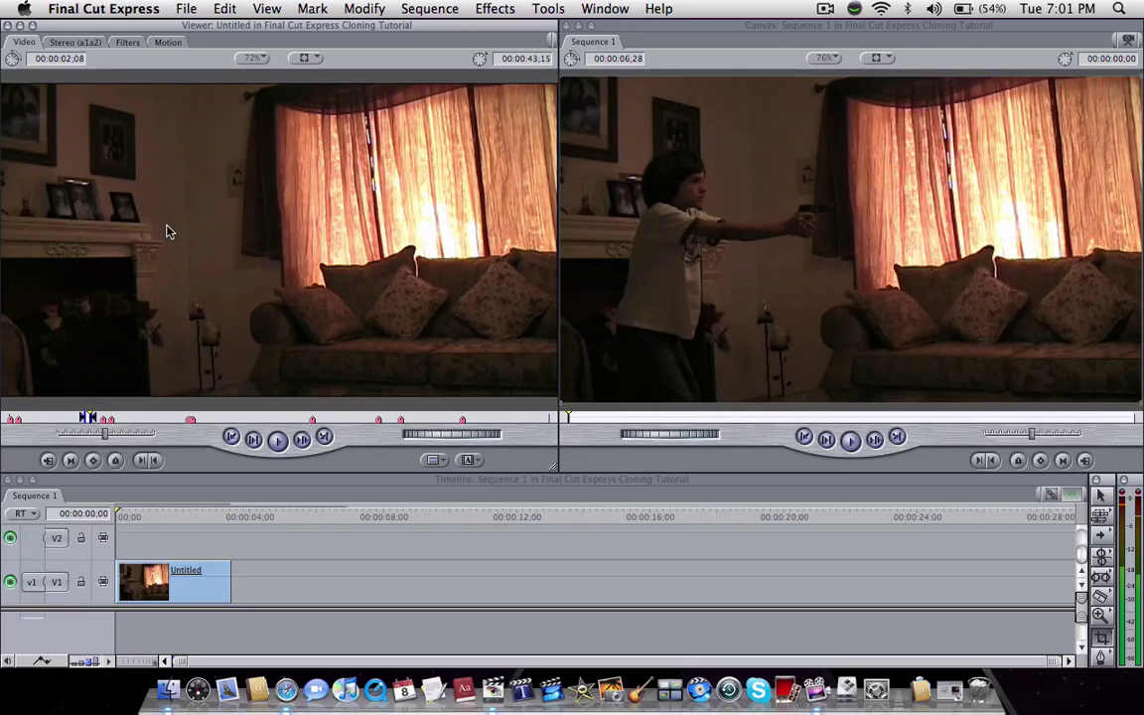
{"action": "left_click_drag", "start_coordinate": [168, 229], "coordinate": [984, 379]}
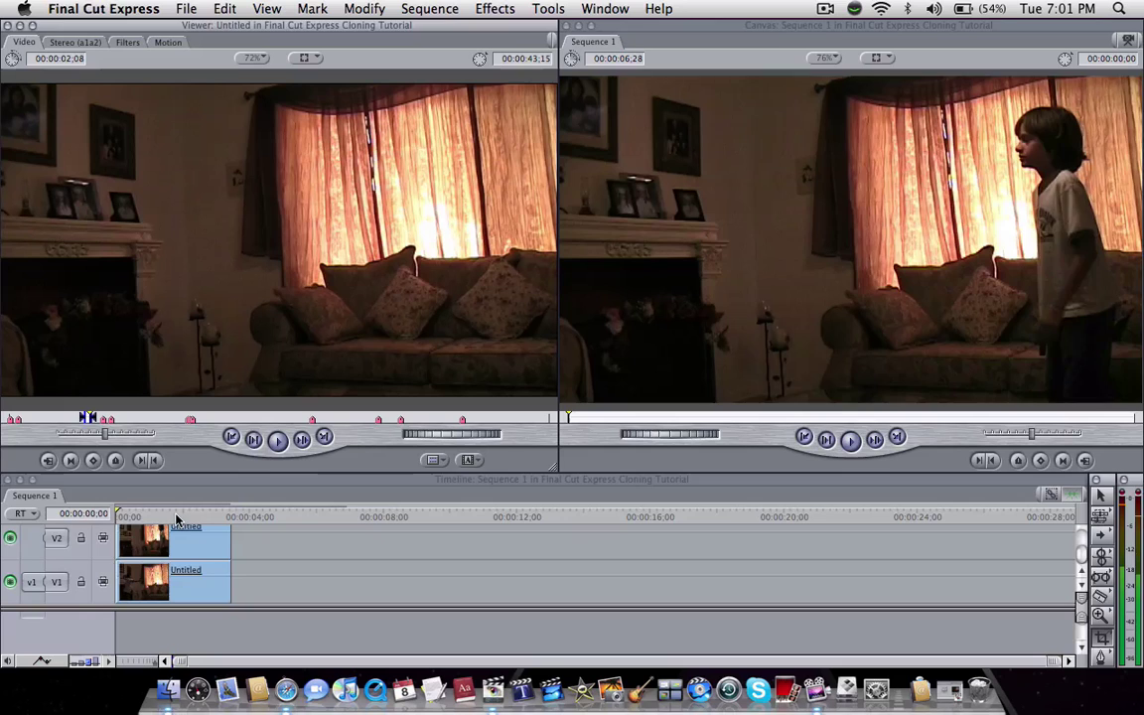
Play the sequence to 00:00:01;09, then crop the V2 clip's left edge to about mid-frame, exposing the boy on V1
{"action": "left_click_drag", "start_coordinate": [176, 517], "coordinate": [99, 515]}
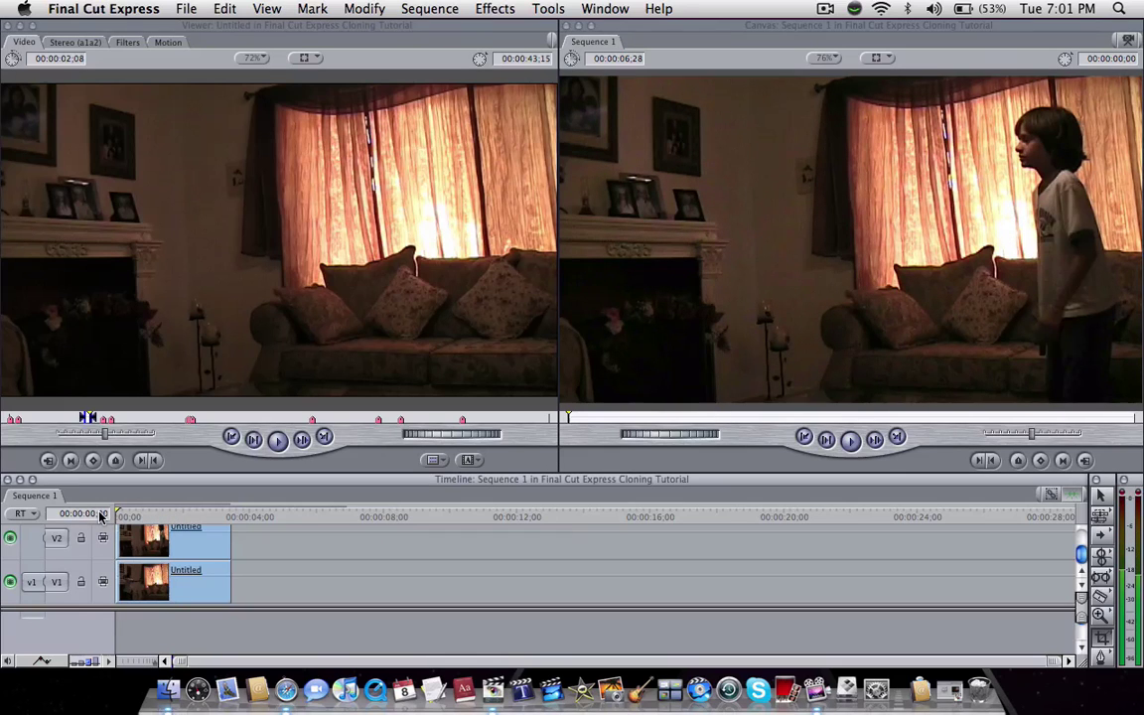
{"action": "key", "text": "space"}
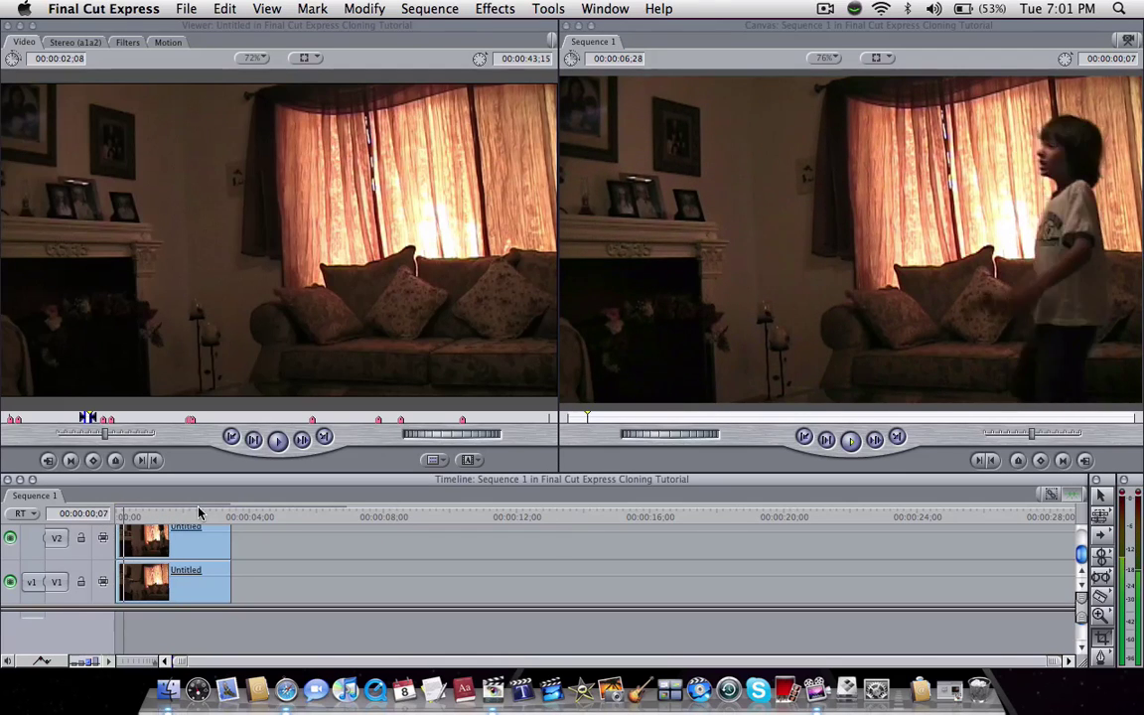
{"action": "key", "text": "space"}
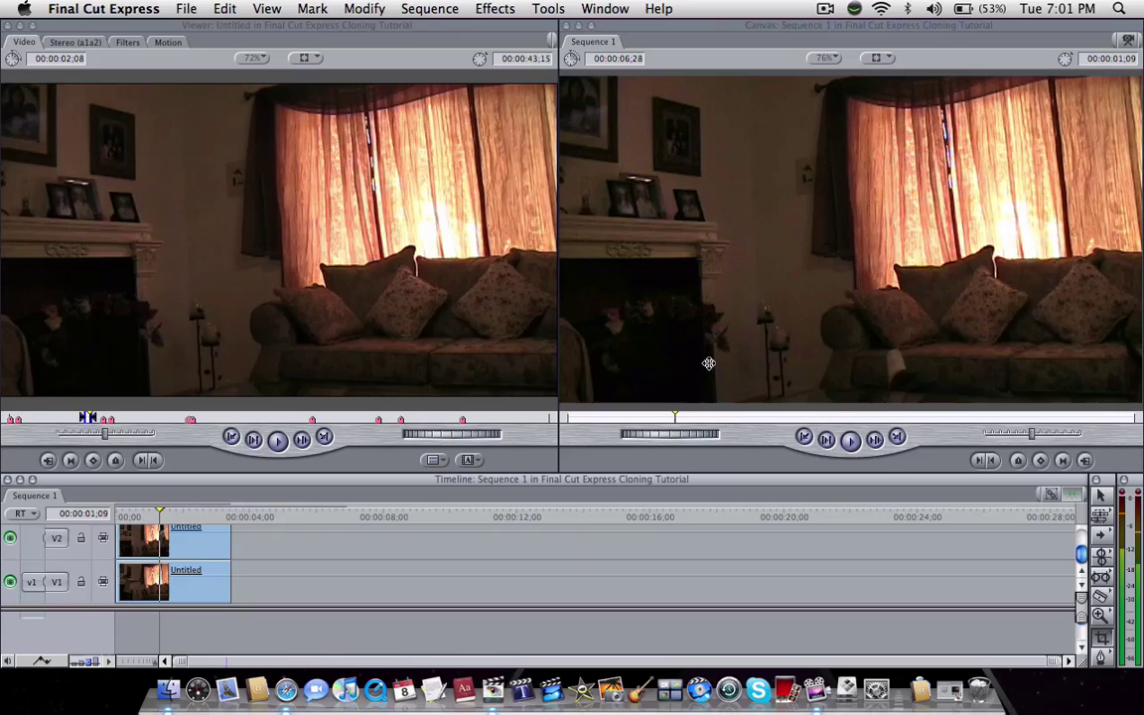
{"action": "left_click", "coordinate": [787, 285]}
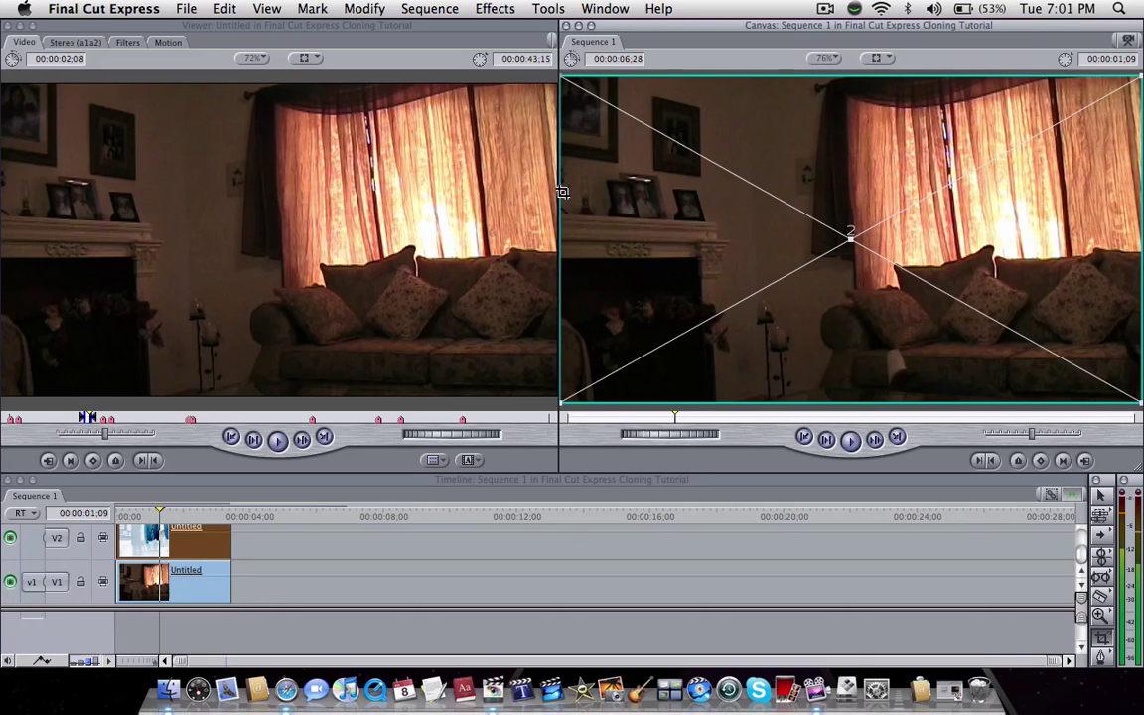
{"action": "left_click_drag", "start_coordinate": [562, 192], "coordinate": [866, 239]}
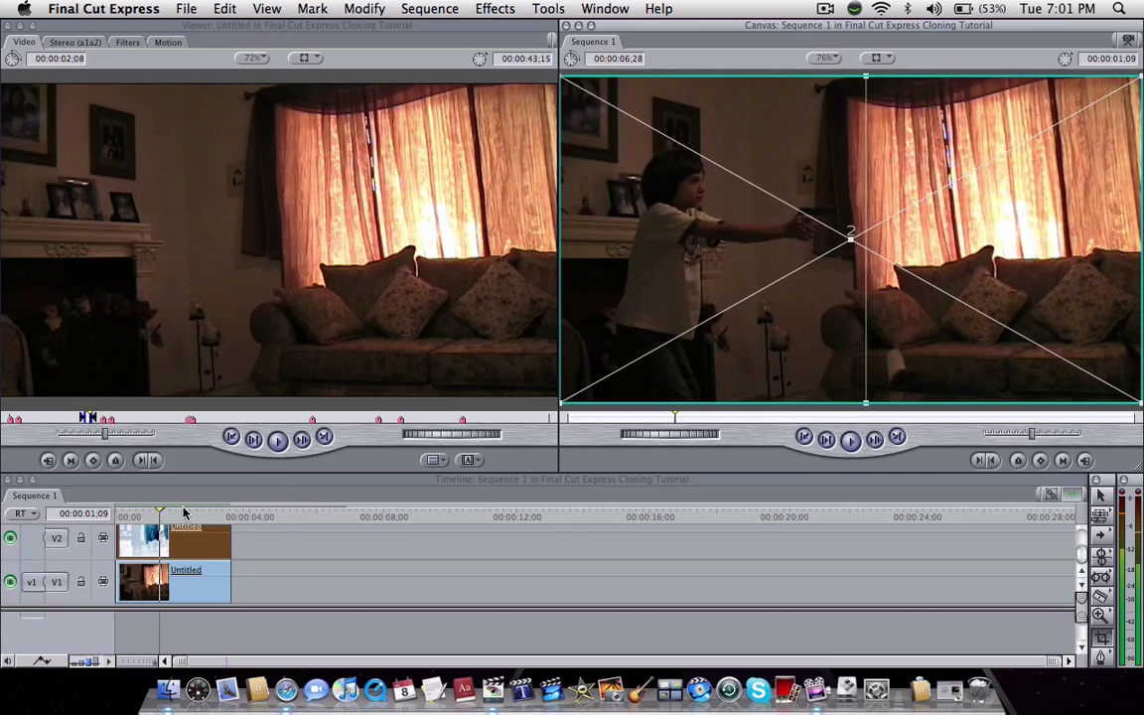
Play the combined gun-scene clips from the start of the sequence to check the clone effect
{"action": "left_click_drag", "start_coordinate": [164, 520], "coordinate": [118, 519]}
{"action": "left_click", "coordinate": [262, 579]}
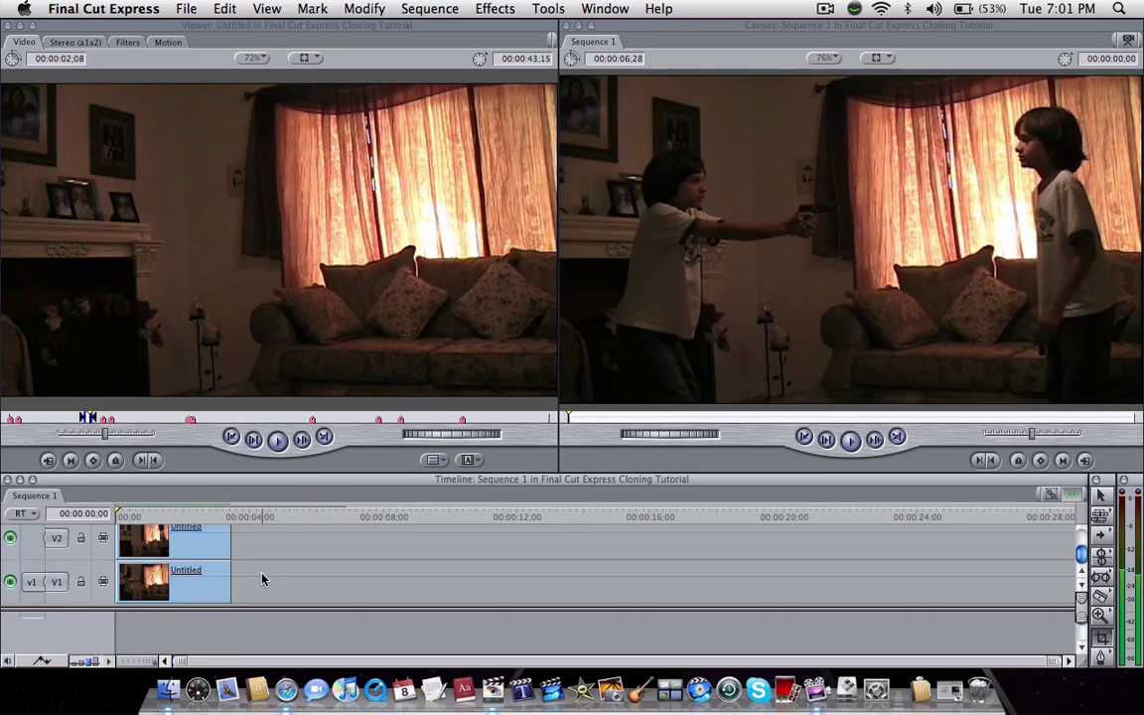
{"action": "key", "text": "space"}
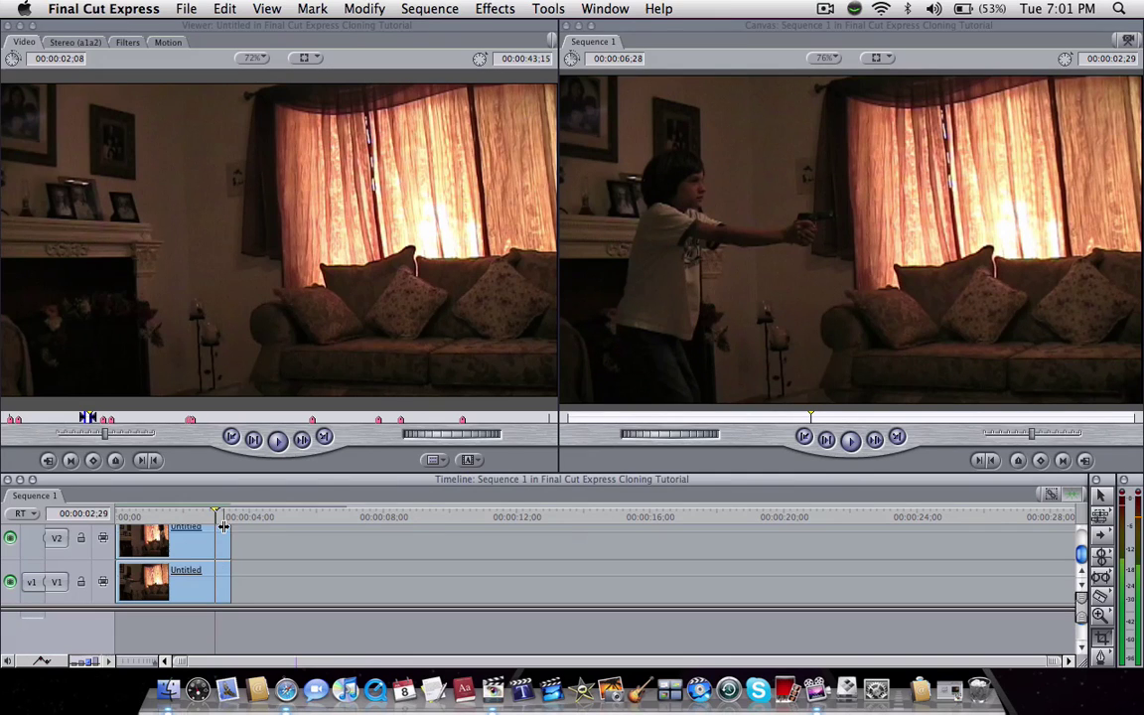
Add the marked shot of the boy sitting on the left side of the couch at 00:00:03;14 and return the playhead there
{"action": "left_click", "coordinate": [231, 517]}
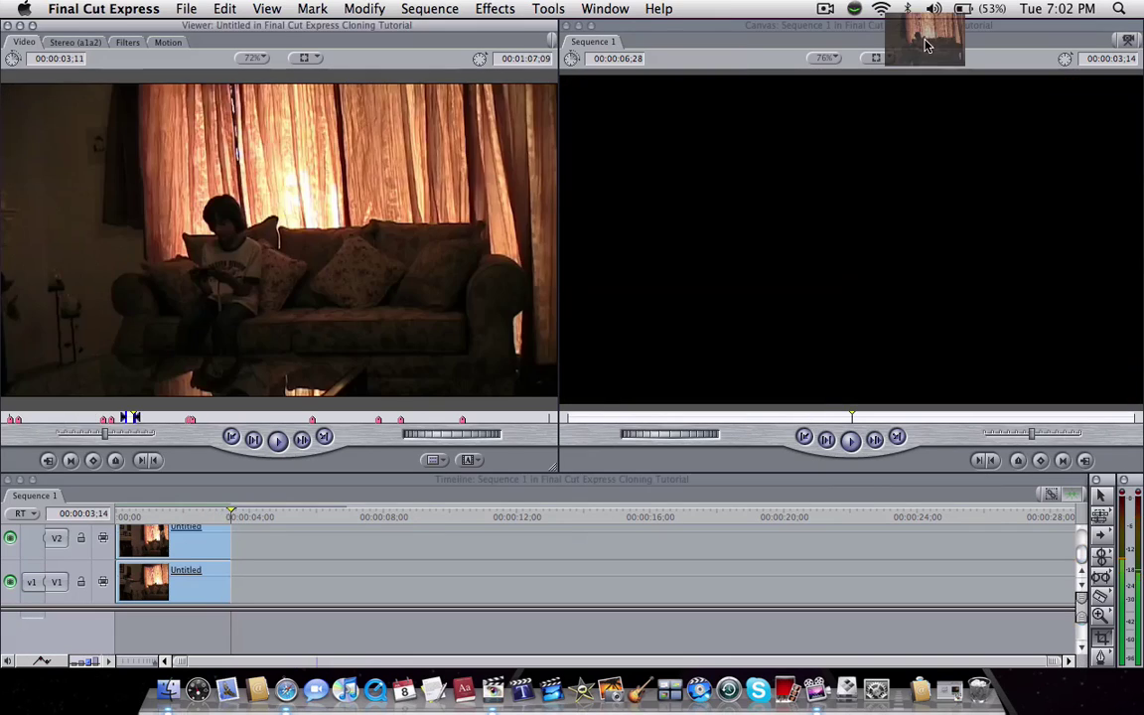
{"action": "left_click_drag", "start_coordinate": [925, 44], "coordinate": [957, 122]}
{"action": "left_click", "coordinate": [235, 516]}
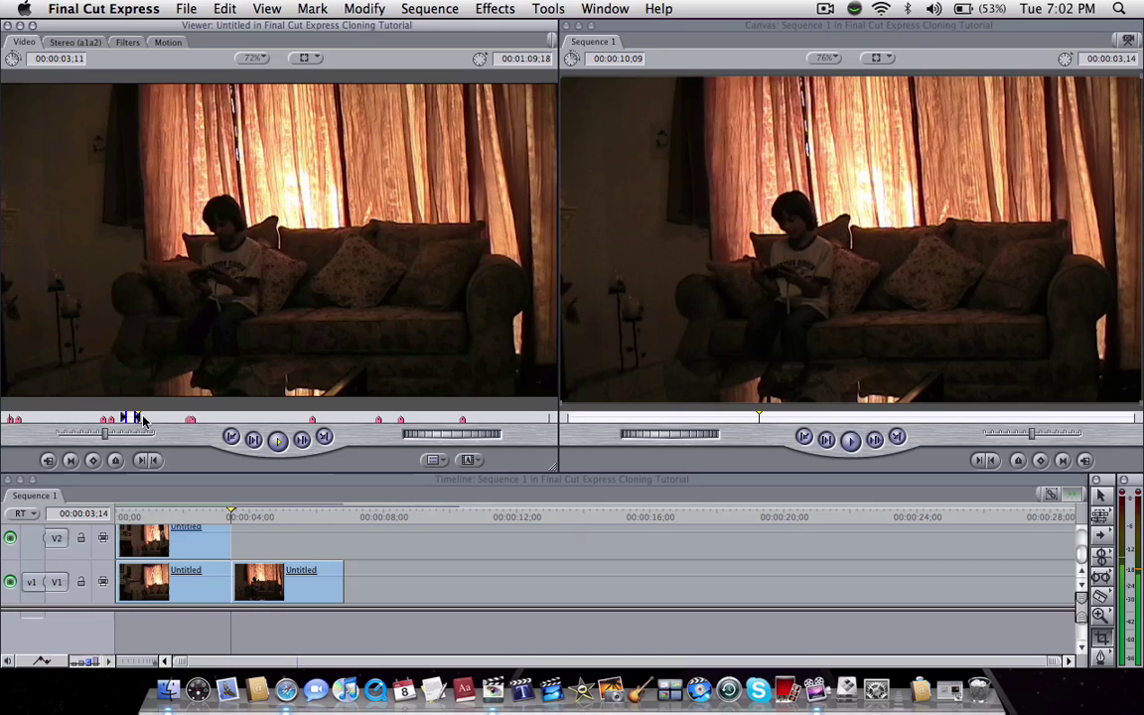
Mark the shot of the boy dozing on the couch, ending at 00:01:29;03, and superimpose it on V2 above the second clip
{"action": "left_click_drag", "start_coordinate": [139, 423], "coordinate": [167, 419]}
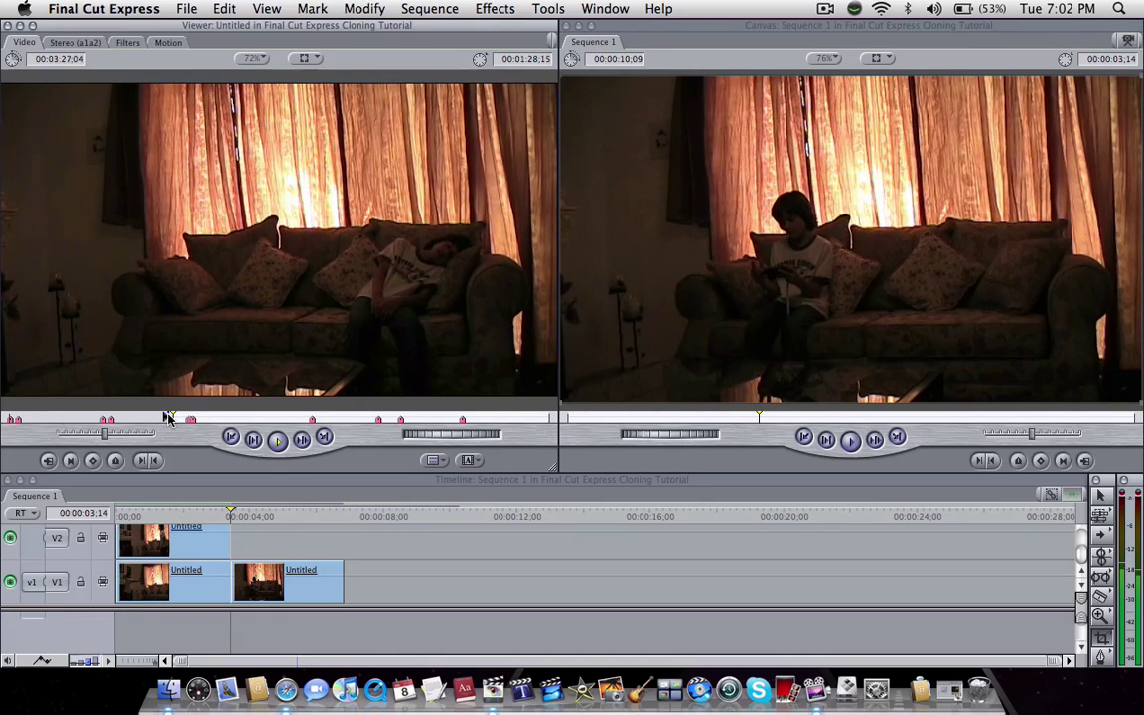
{"action": "key", "text": "space"}
{"action": "key", "text": "o"}
{"action": "left_click_drag", "start_coordinate": [230, 294], "coordinate": [985, 372]}
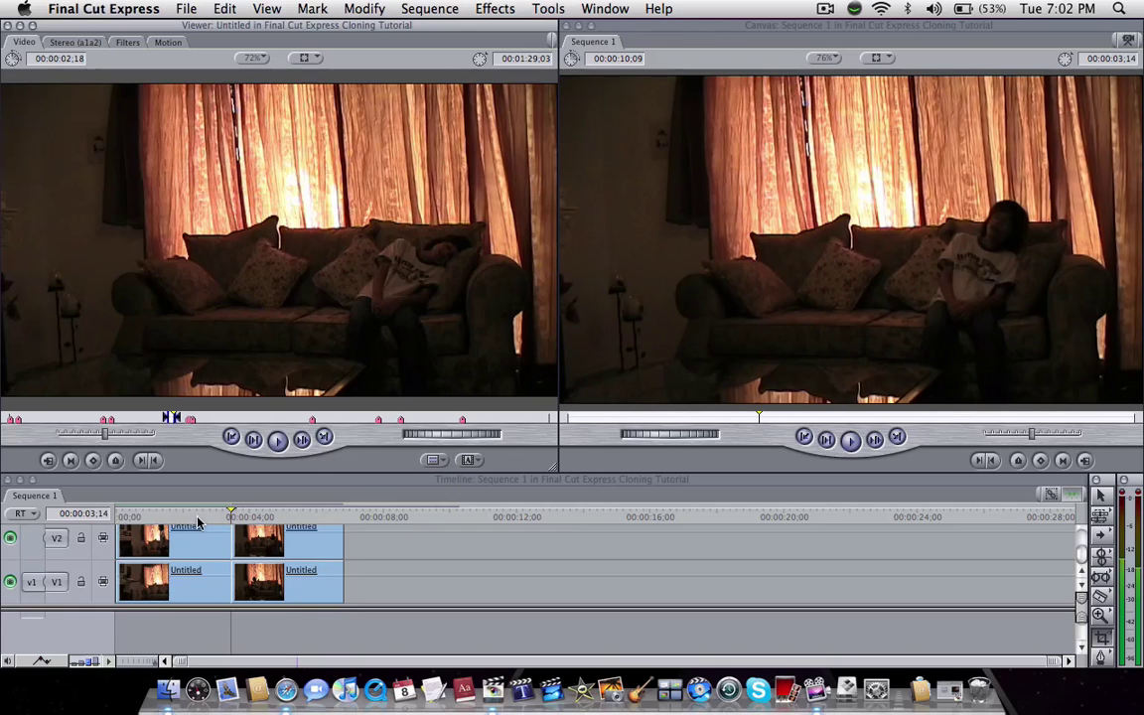
Crop the second V2 clip's left edge just past mid-frame so both boys show on the couch
{"action": "left_click", "coordinate": [273, 542]}
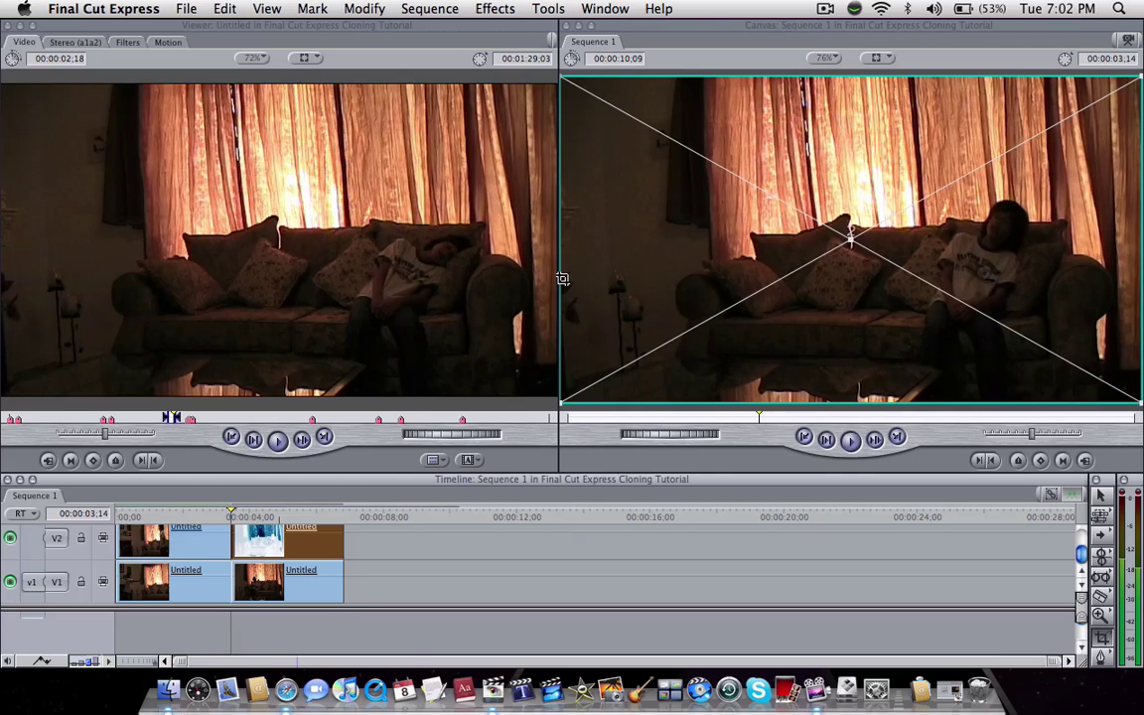
{"action": "left_click_drag", "start_coordinate": [562, 280], "coordinate": [883, 307]}
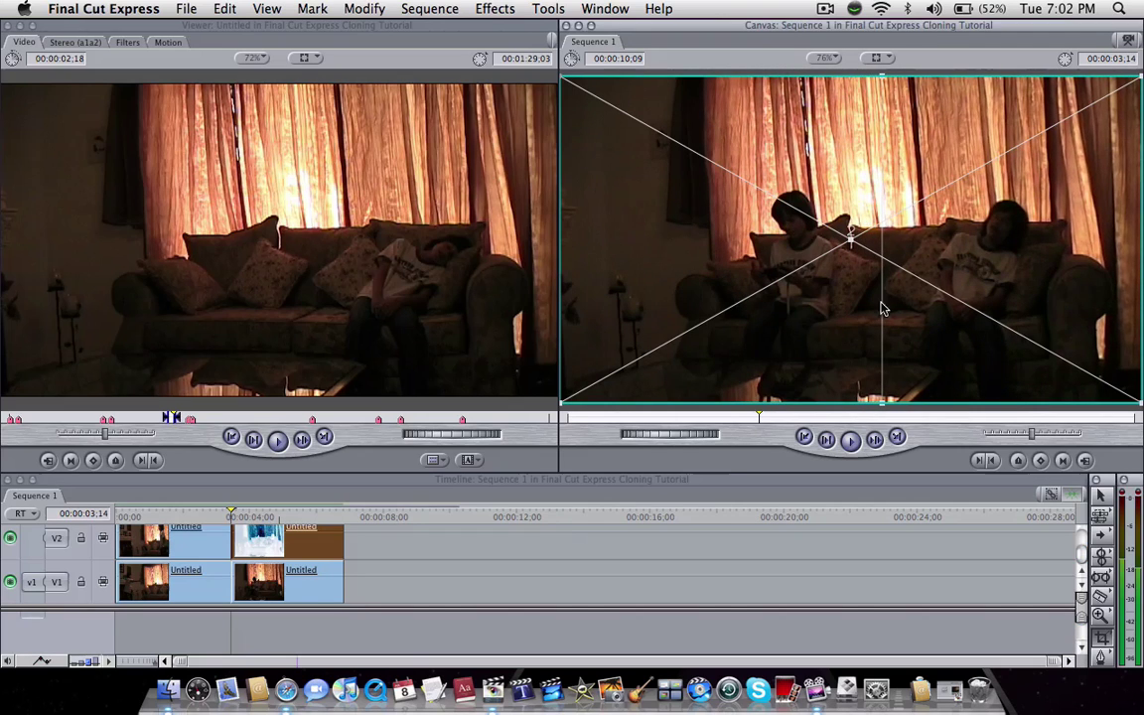
{"action": "left_click_drag", "start_coordinate": [198, 519], "coordinate": [220, 521]}
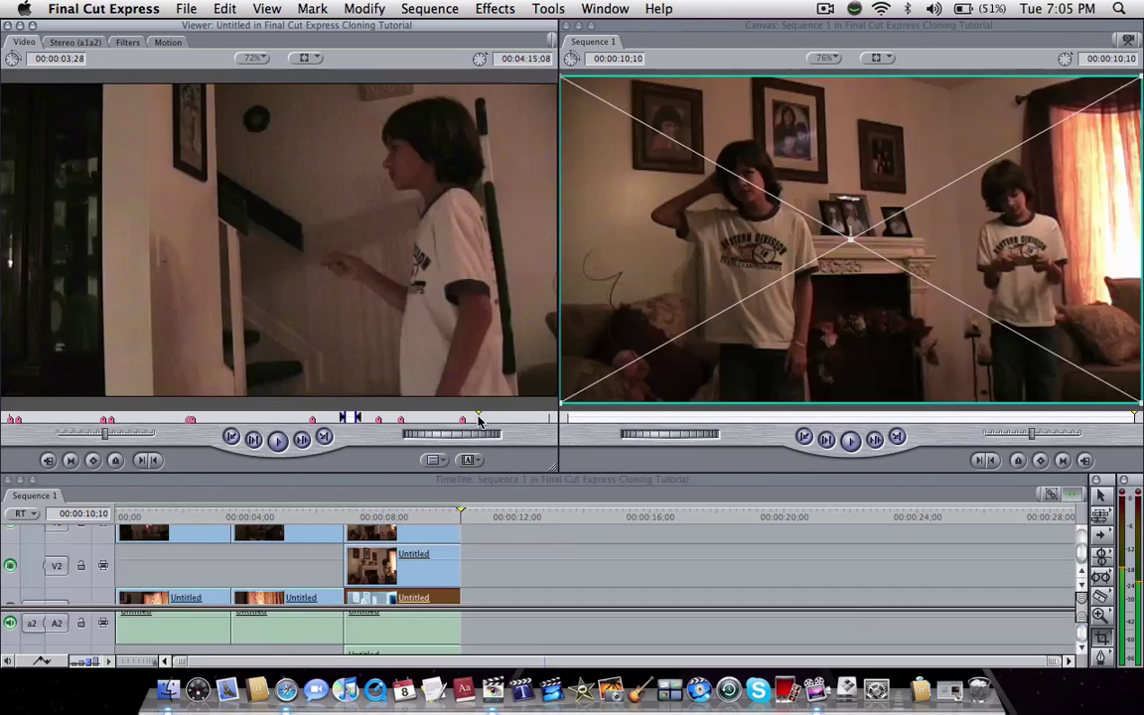
Mark the shot of the boy standing by the stairs, ending at 00:04:19;15, and place it on V1 after the third clip
{"action": "left_click_drag", "start_coordinate": [478, 417], "coordinate": [476, 417]}
{"action": "key", "text": "space"}
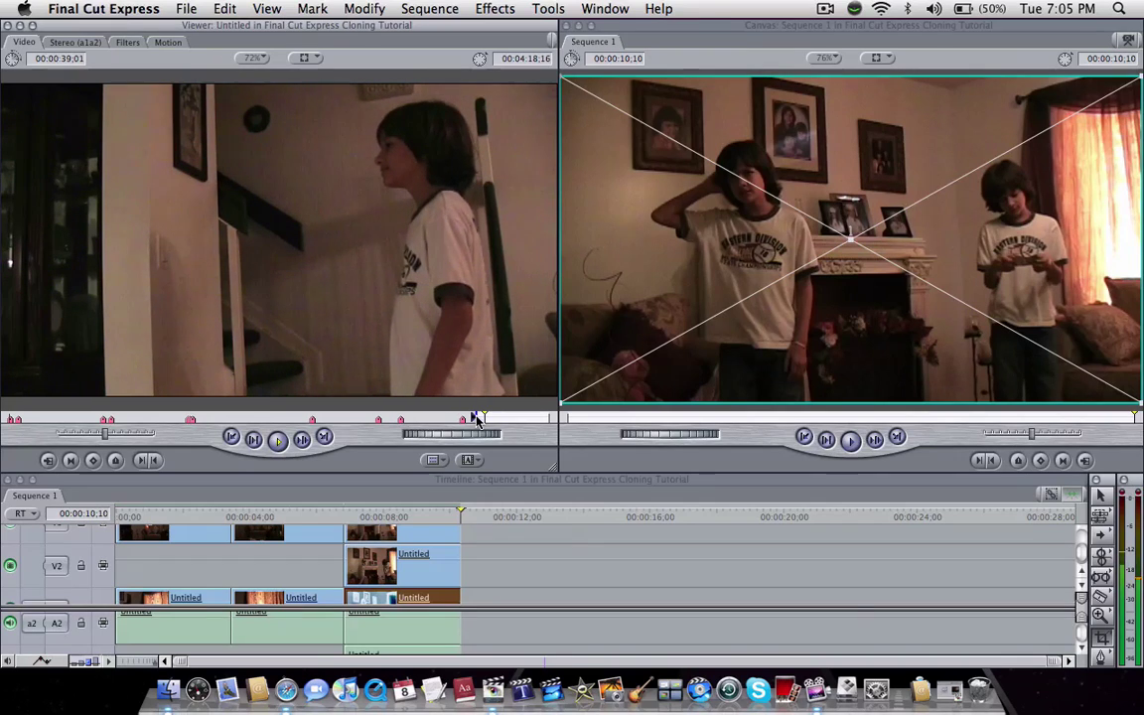
{"action": "key", "text": "o"}
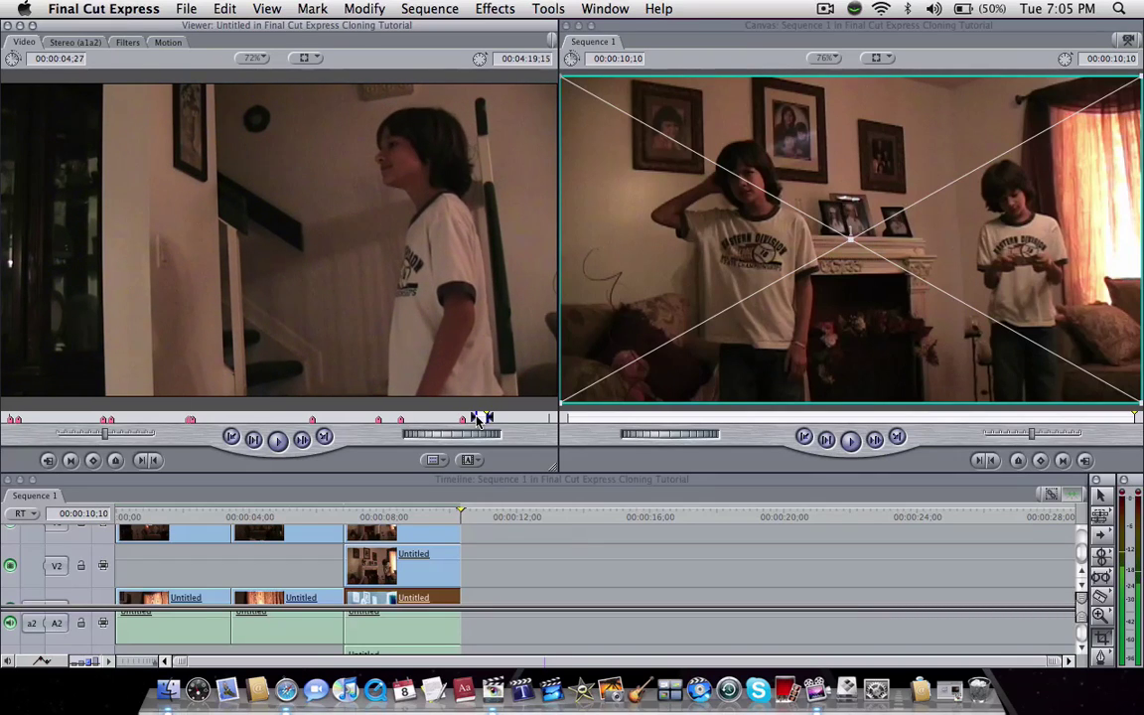
{"action": "left_click_drag", "start_coordinate": [378, 216], "coordinate": [493, 586]}
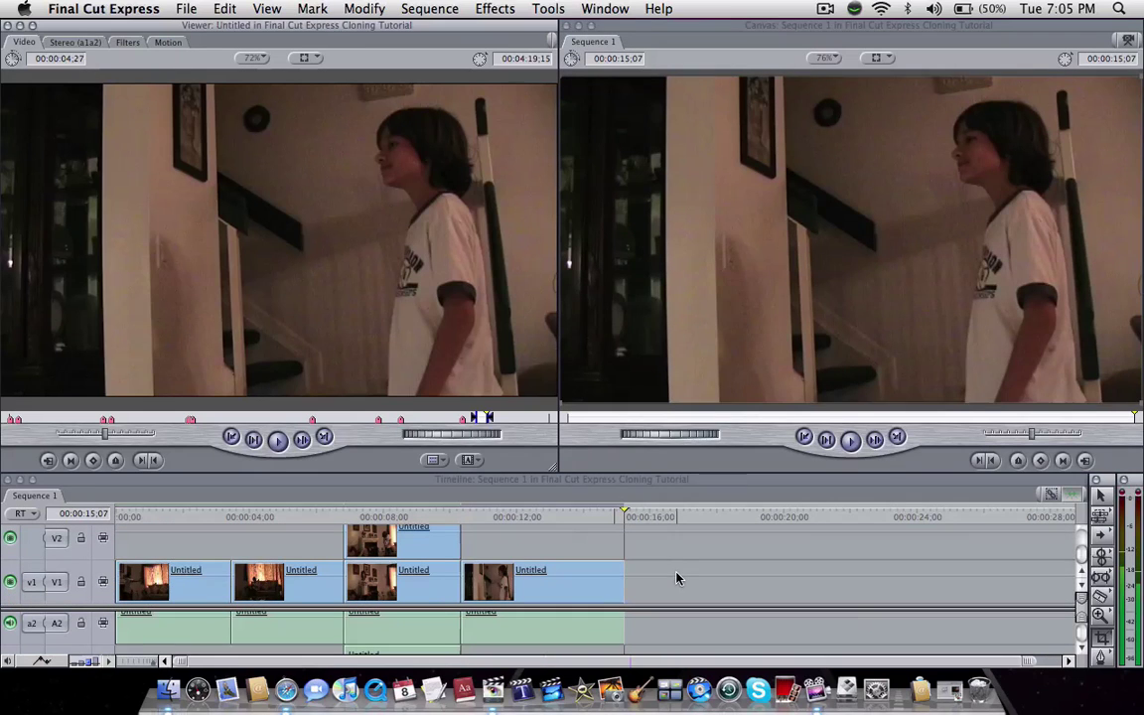
Mark the stairs shot ending at 00:04:33;15 and superimpose it on V2 above the fourth clip, starting at 00:00:10;10
{"action": "left_click_drag", "start_coordinate": [501, 513], "coordinate": [465, 512]}
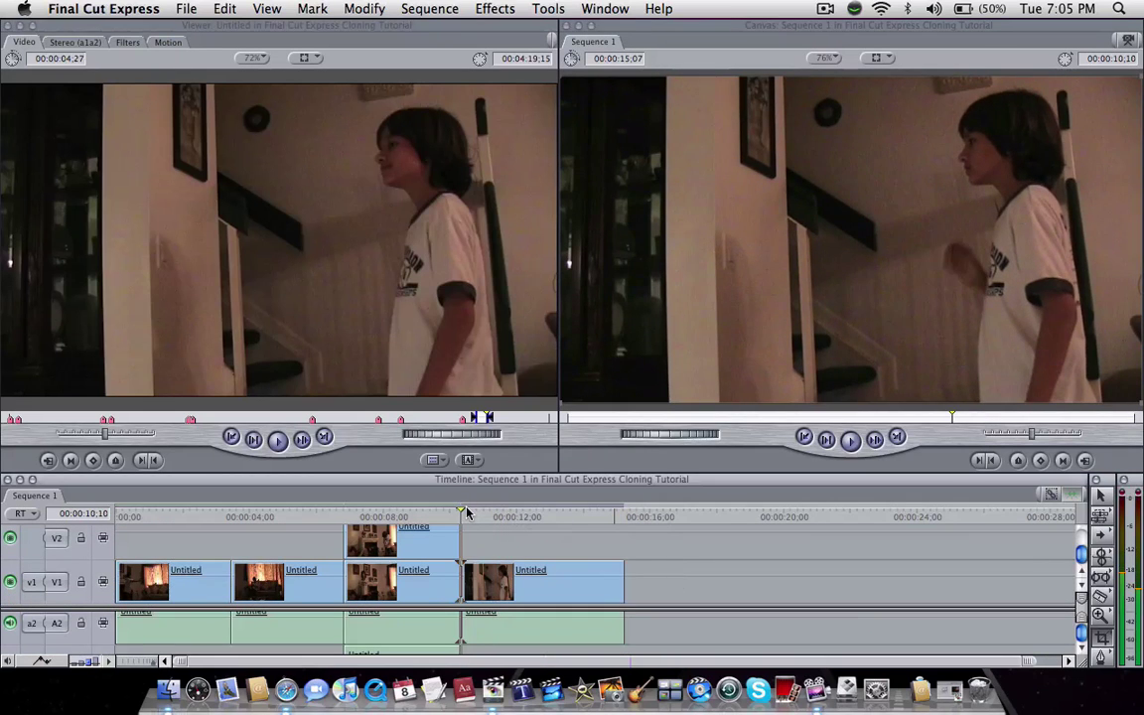
{"action": "left_click", "coordinate": [345, 280]}
{"action": "key", "text": "space"}
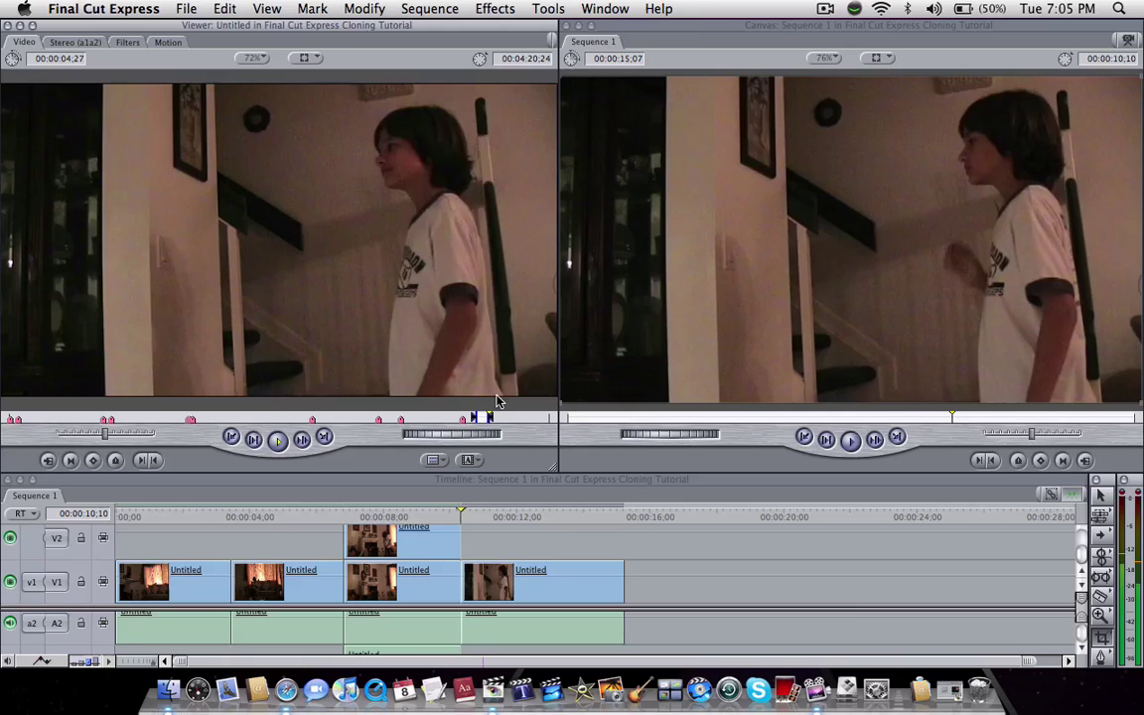
{"action": "left_click_drag", "start_coordinate": [500, 418], "coordinate": [504, 424]}
{"action": "key", "text": "i"}
{"action": "key", "text": "space"}
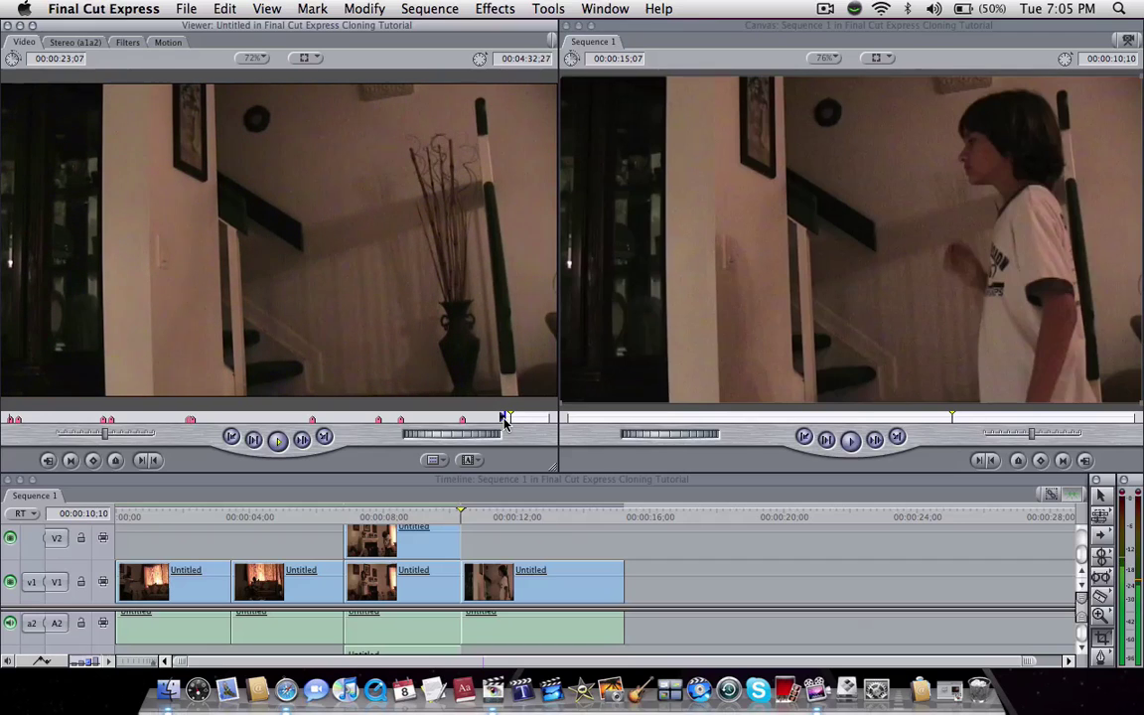
{"action": "left_click_drag", "start_coordinate": [450, 350], "coordinate": [997, 403]}
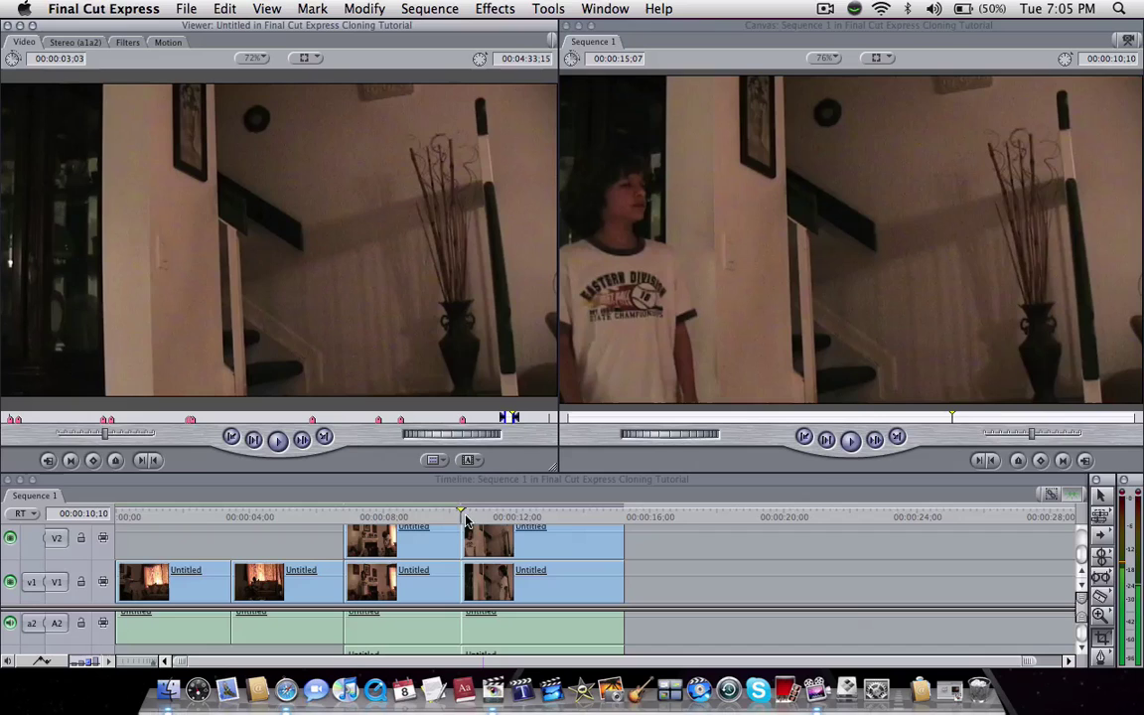
Crop the right edge of the V2 stairs clip to mid-frame and play the cloned shot from 00:00:09;26
{"action": "left_click", "coordinate": [516, 544]}
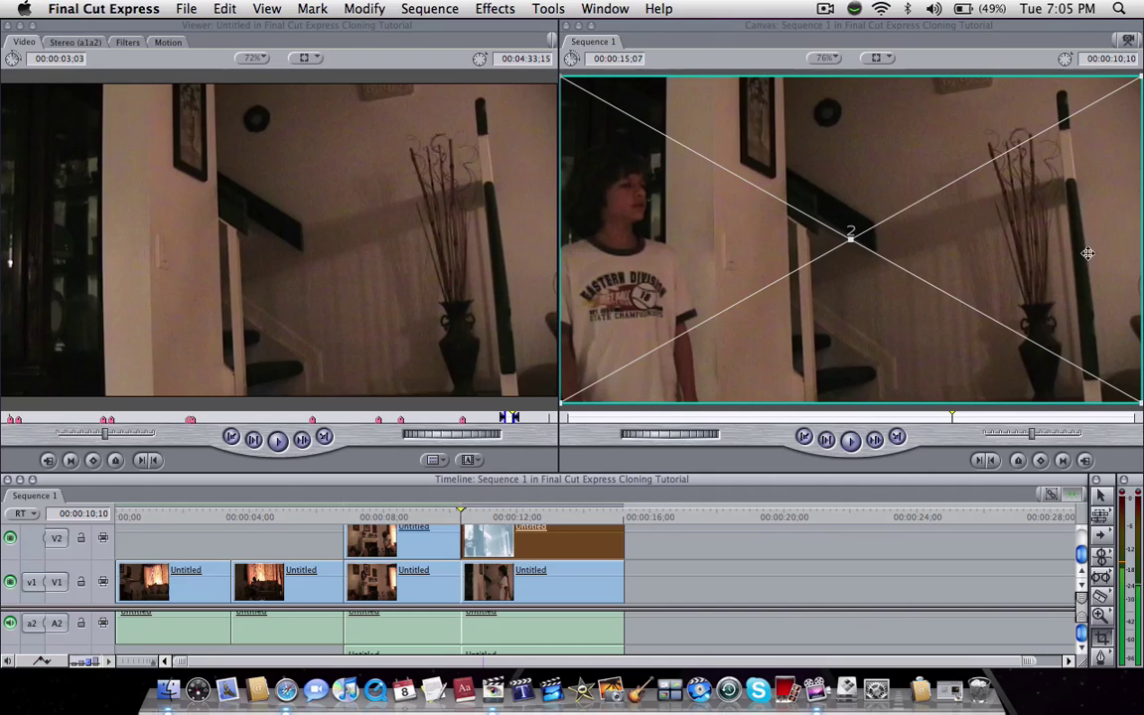
{"action": "left_click_drag", "start_coordinate": [1139, 256], "coordinate": [849, 263]}
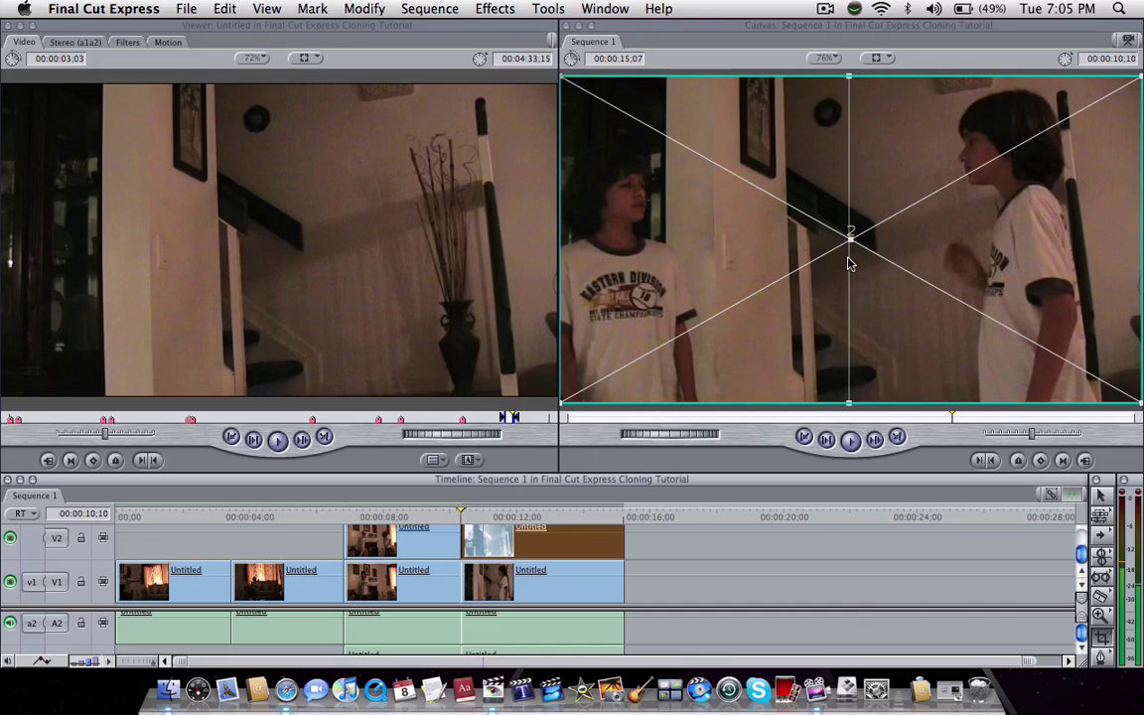
{"action": "left_click", "coordinate": [445, 518]}
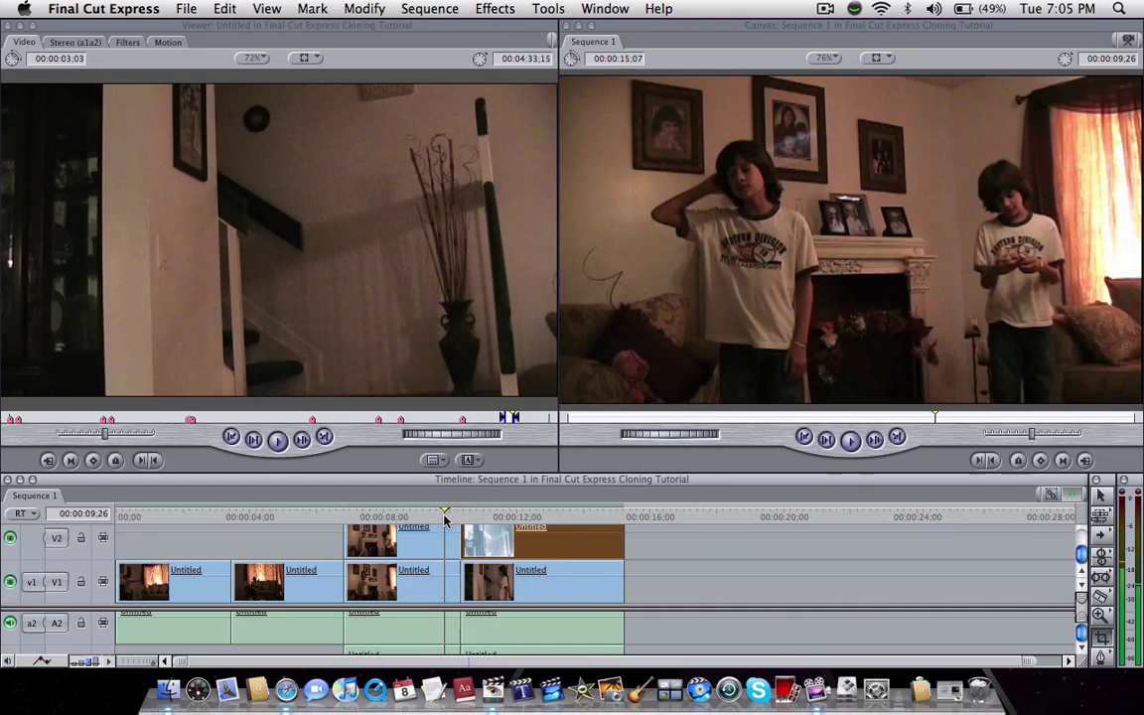
{"action": "key", "text": "XF86AudioRaiseVolume"}
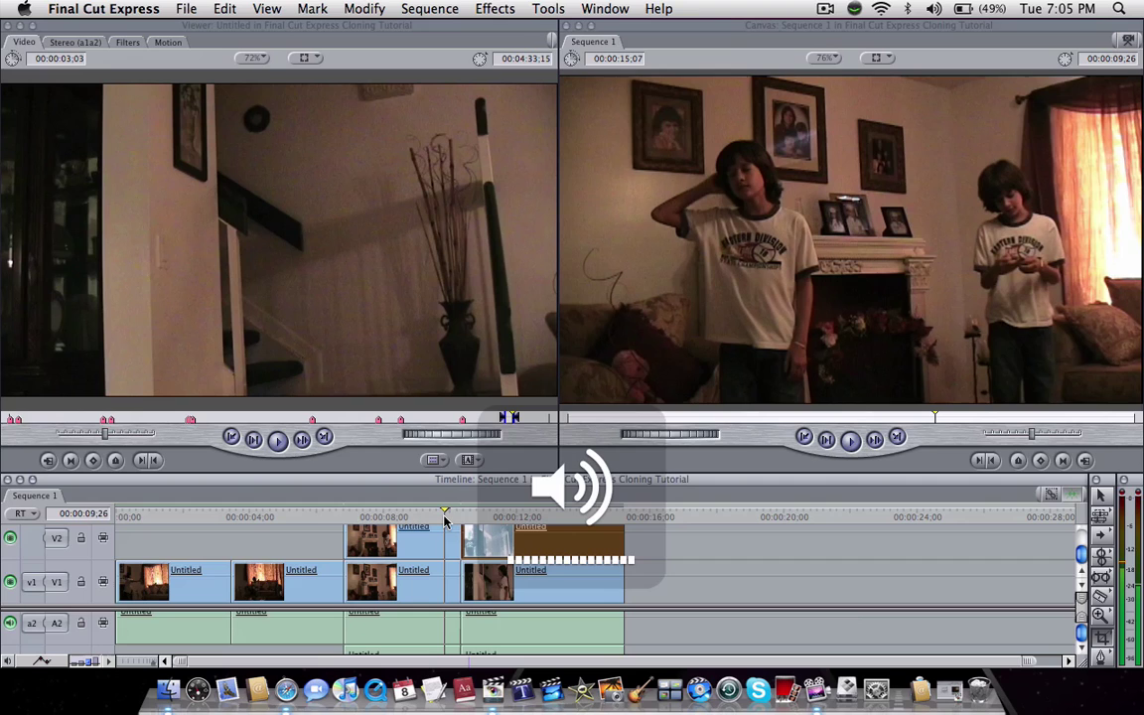
{"action": "key", "text": "space"}
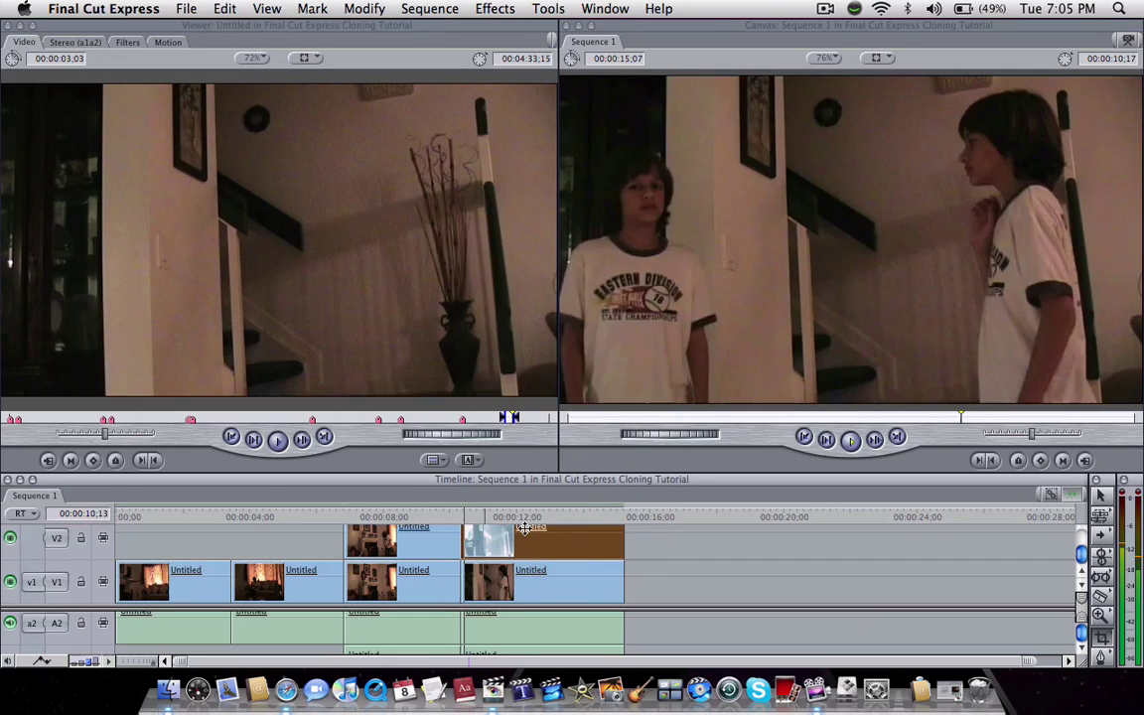
{"action": "key", "text": "space"}
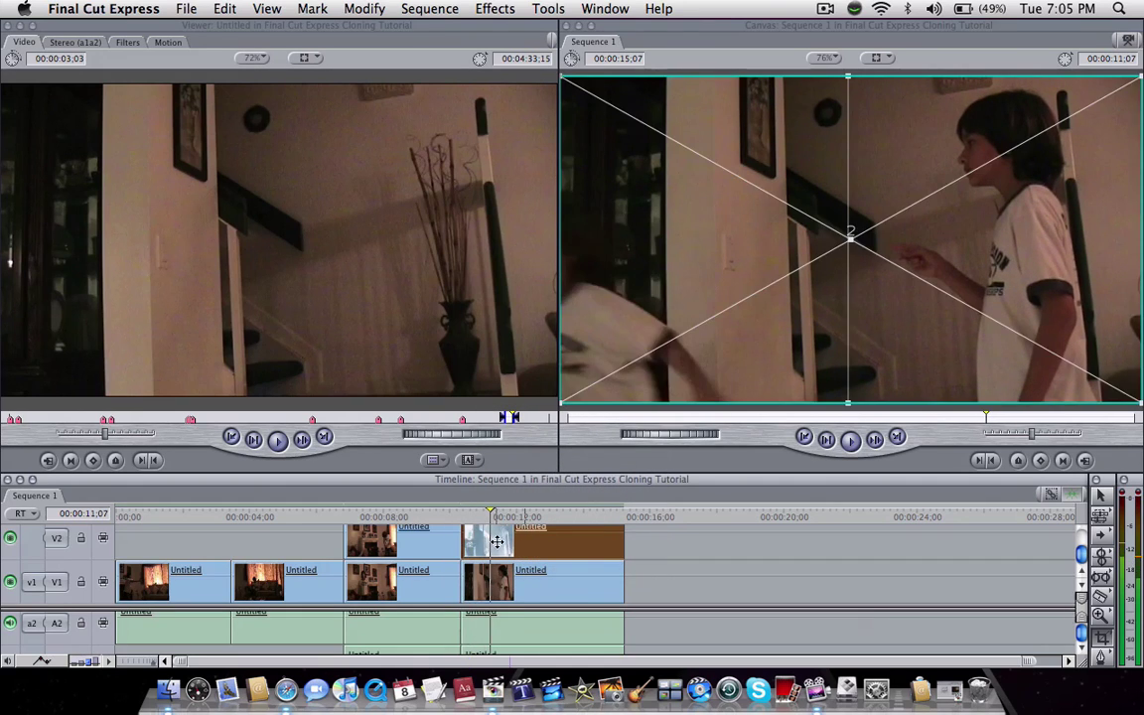
Move the V2 stairs clip to start at 00:00:11;07 and trim its end to match the V1 clip below
{"action": "left_click_drag", "start_coordinate": [463, 541], "coordinate": [490, 531]}
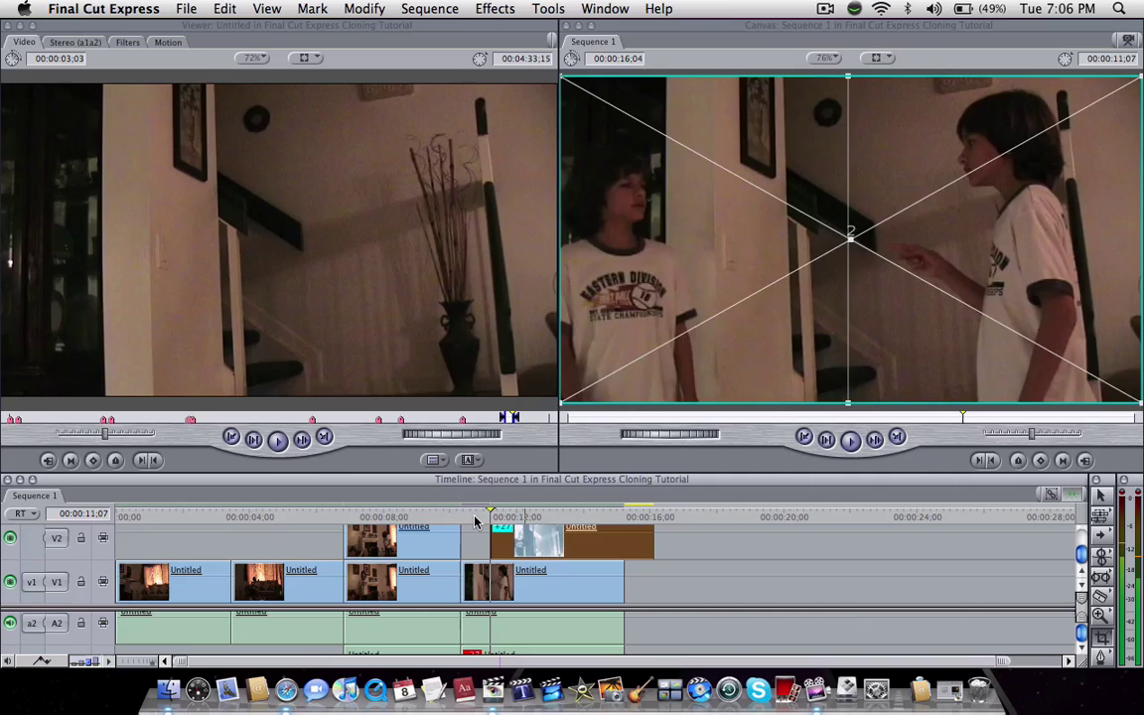
{"action": "left_click", "coordinate": [460, 517]}
{"action": "key", "text": "space"}
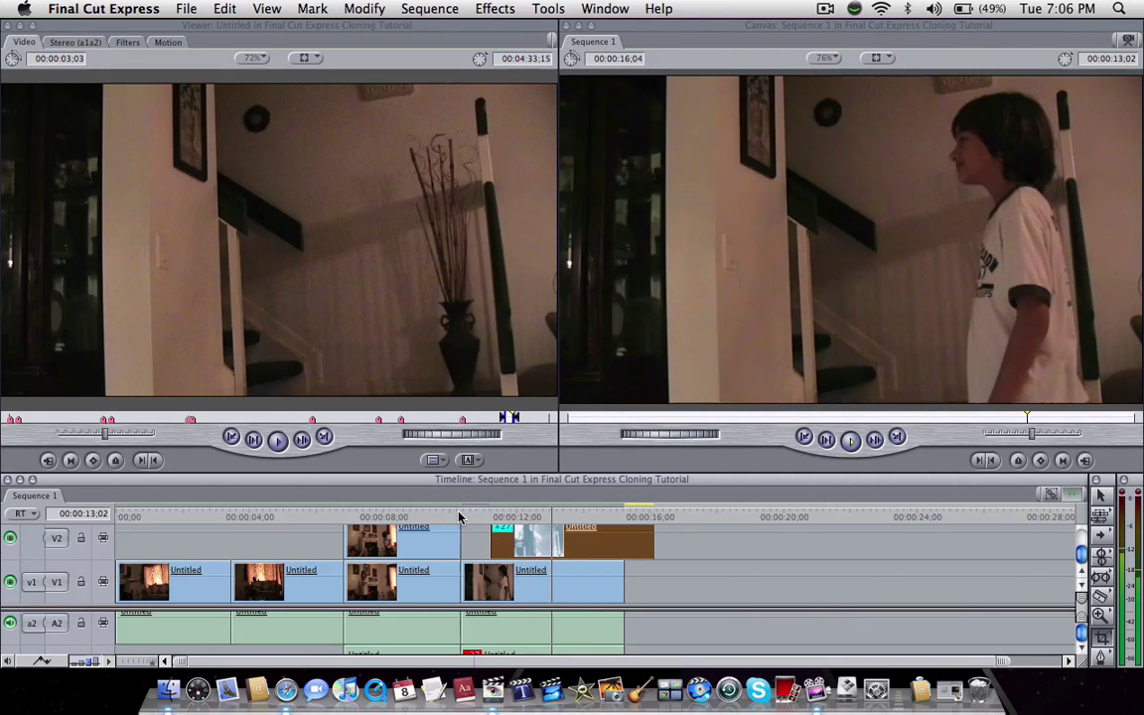
{"action": "key", "text": "space"}
{"action": "left_click_drag", "start_coordinate": [656, 536], "coordinate": [626, 535]}
Crop the left edge of the V2 coffee table clip just past mid-frame and play the sequence from 00:00:14;28
{"action": "left_click", "coordinate": [416, 340]}
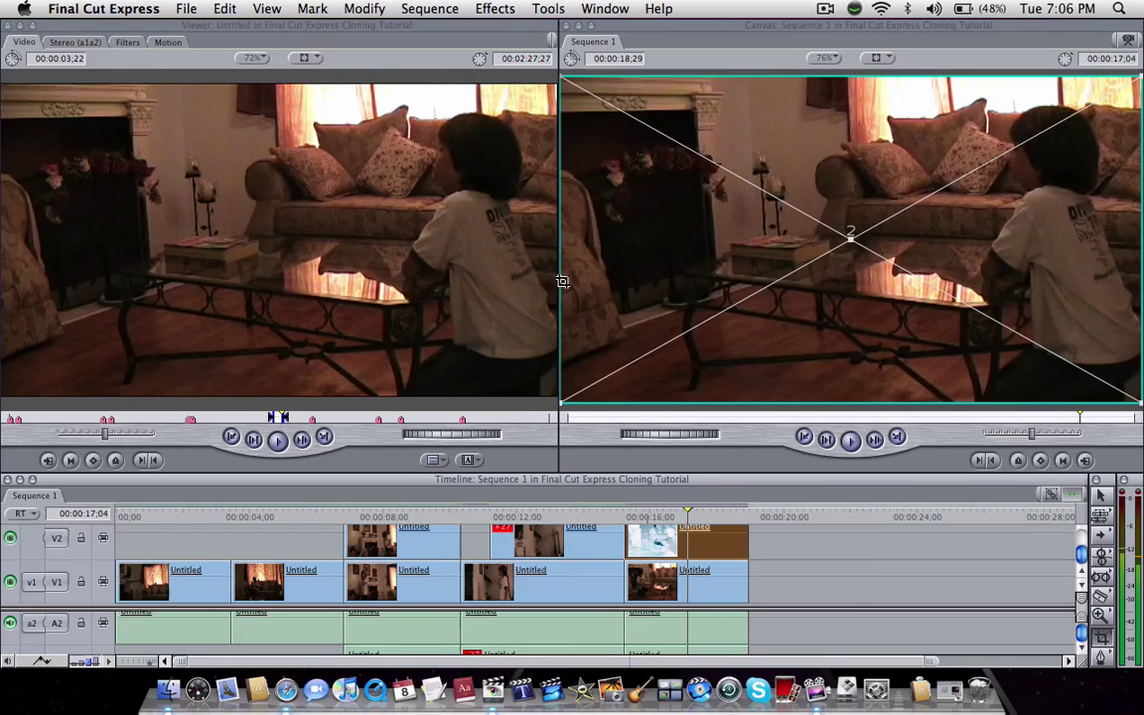
{"action": "left_click_drag", "start_coordinate": [563, 281], "coordinate": [882, 318]}
{"action": "left_click", "coordinate": [611, 518]}
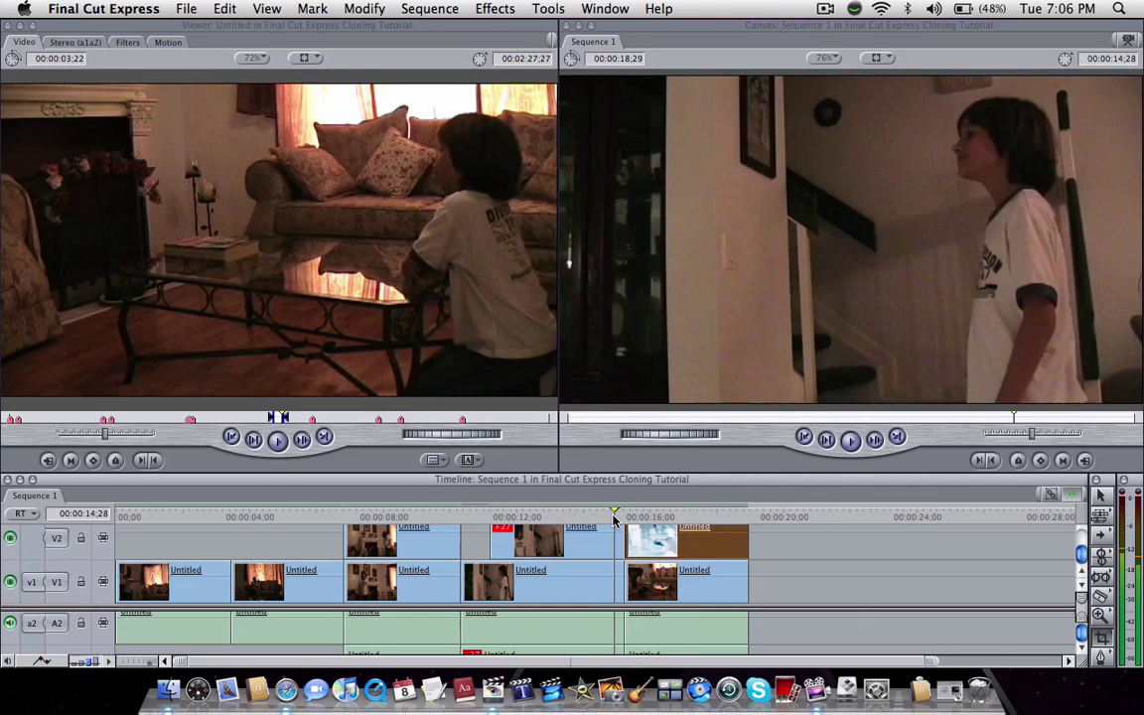
{"action": "key", "text": "space"}
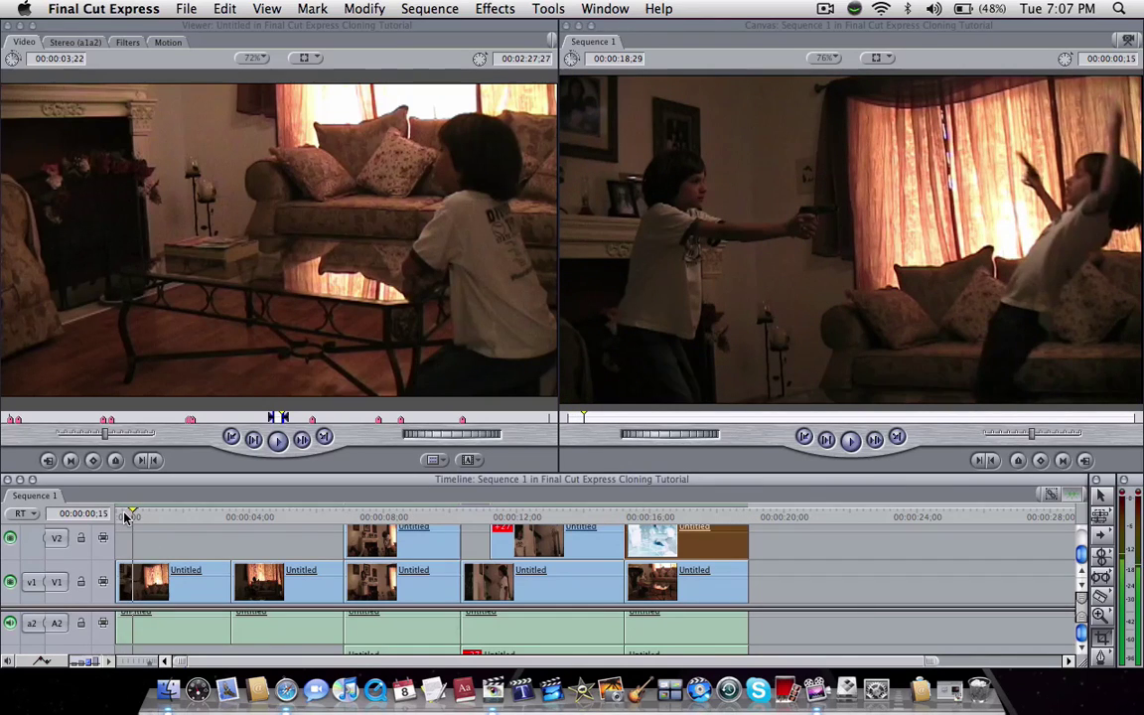
Return the playhead to the sequence start and view the playback full screen with Digital Cinema Desktop Preview - Main
{"action": "left_click_drag", "start_coordinate": [124, 517], "coordinate": [112, 517]}
{"action": "left_click", "coordinate": [263, 8]}
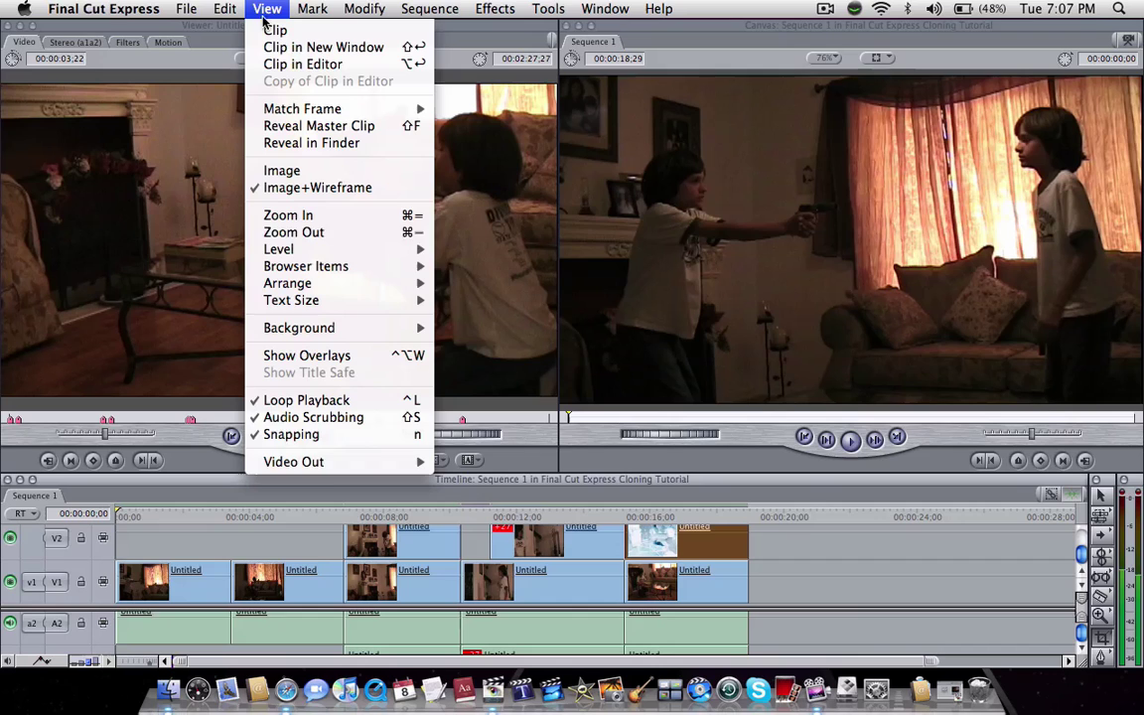
{"action": "mouse_move", "coordinate": [332, 463]}
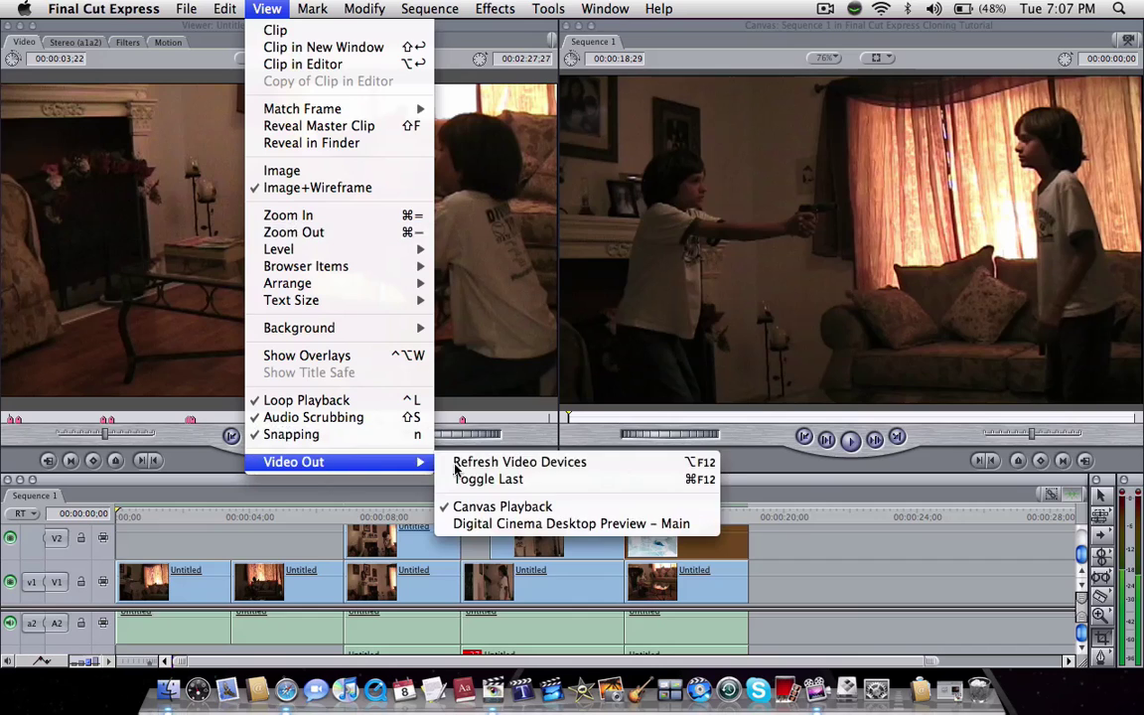
{"action": "left_click", "coordinate": [494, 523]}
{"action": "key", "text": "XF86AudioRaiseVolume"}
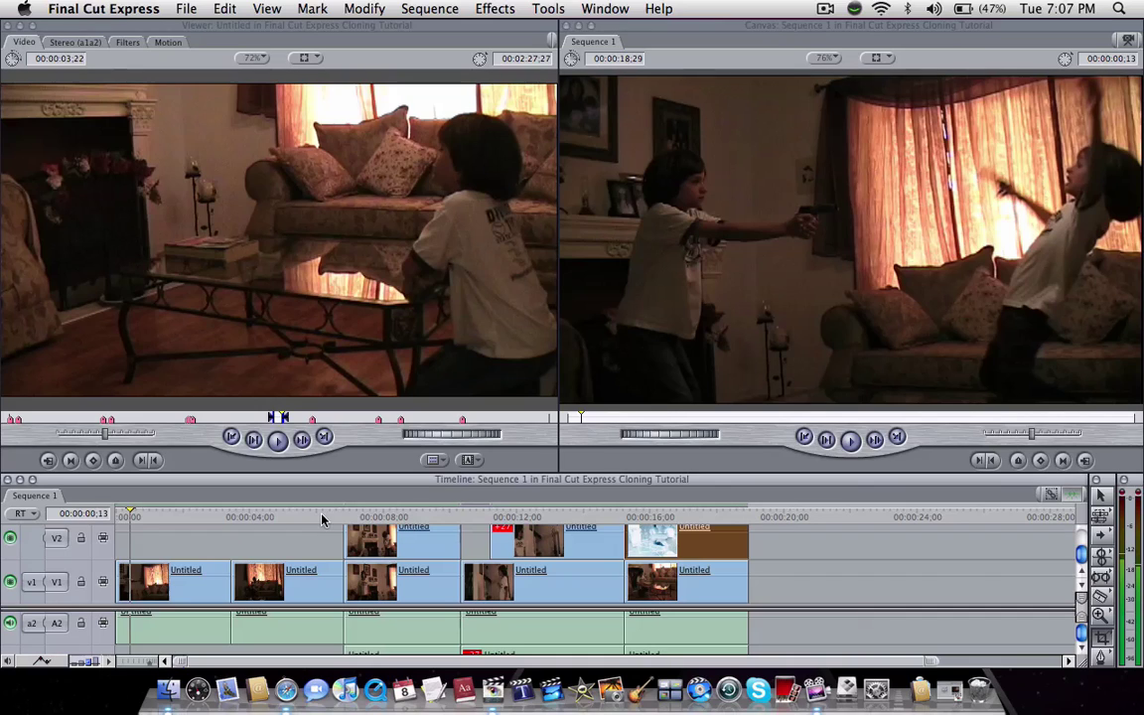
{"action": "left_click", "coordinate": [823, 8]}
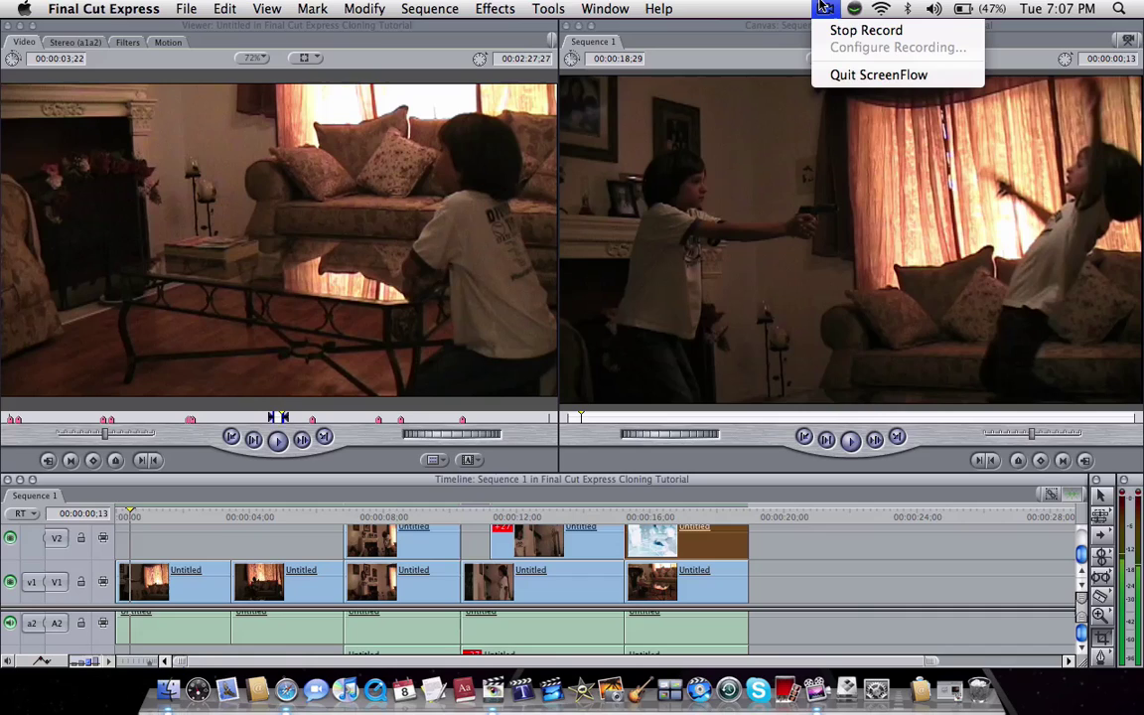